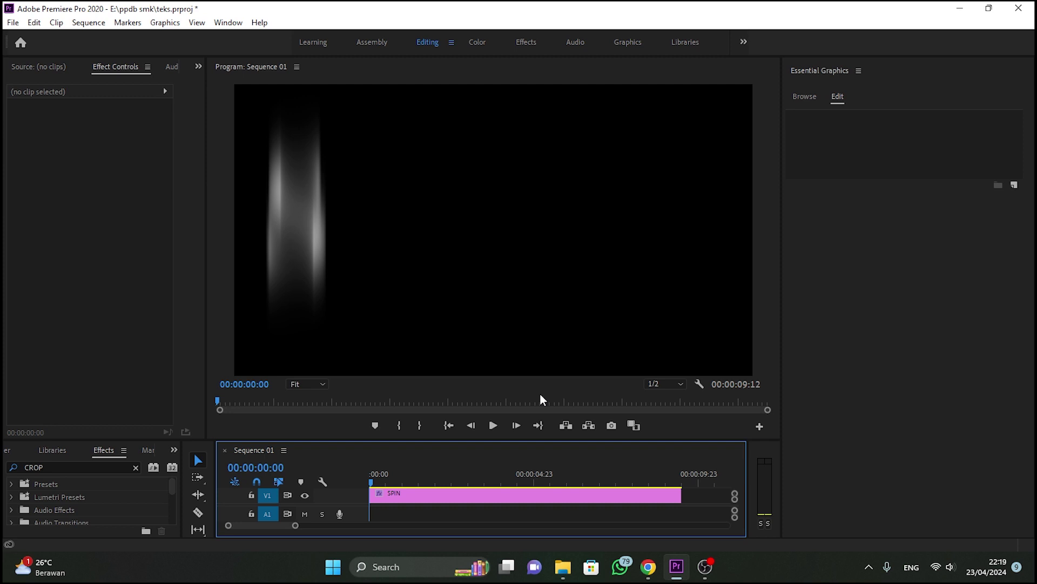
- Play the finished SPIN animation, then enlarge the timeline to show tracks V1–V4
{"action": "left_click", "coordinate": [493, 427]}
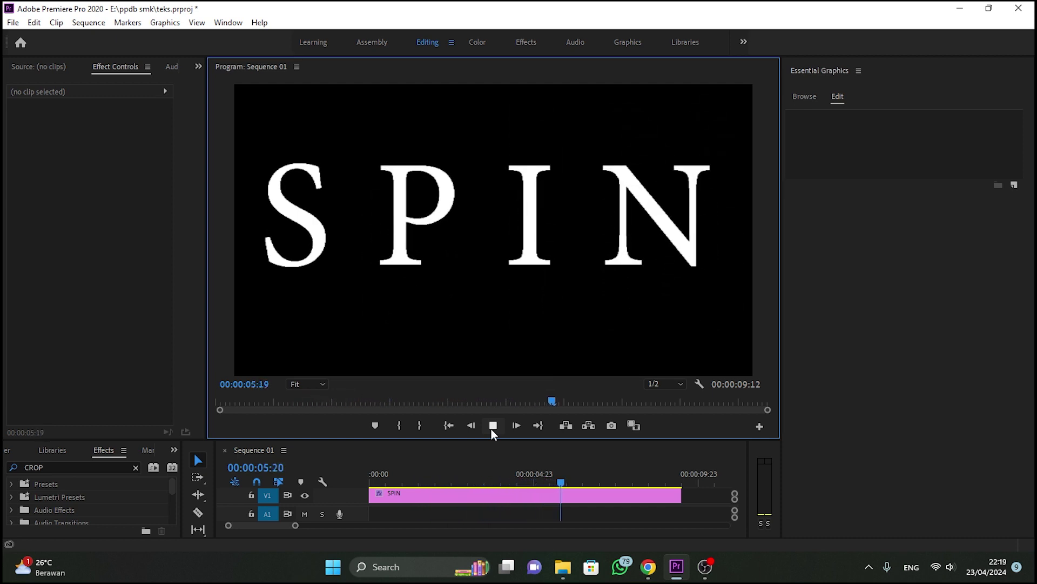
{"action": "left_click", "coordinate": [493, 427]}
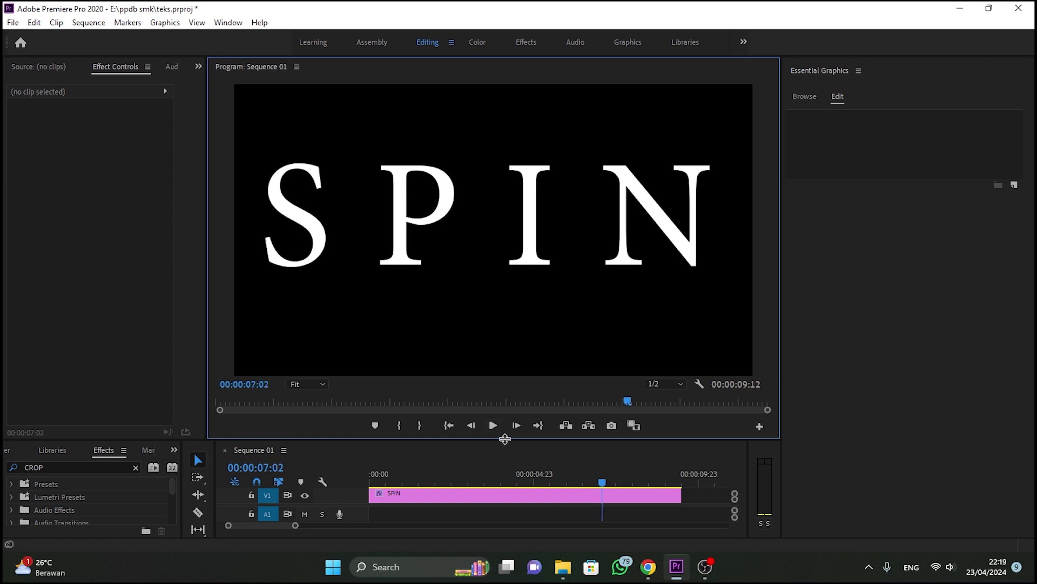
{"action": "left_click_drag", "start_coordinate": [505, 439], "coordinate": [504, 269]}
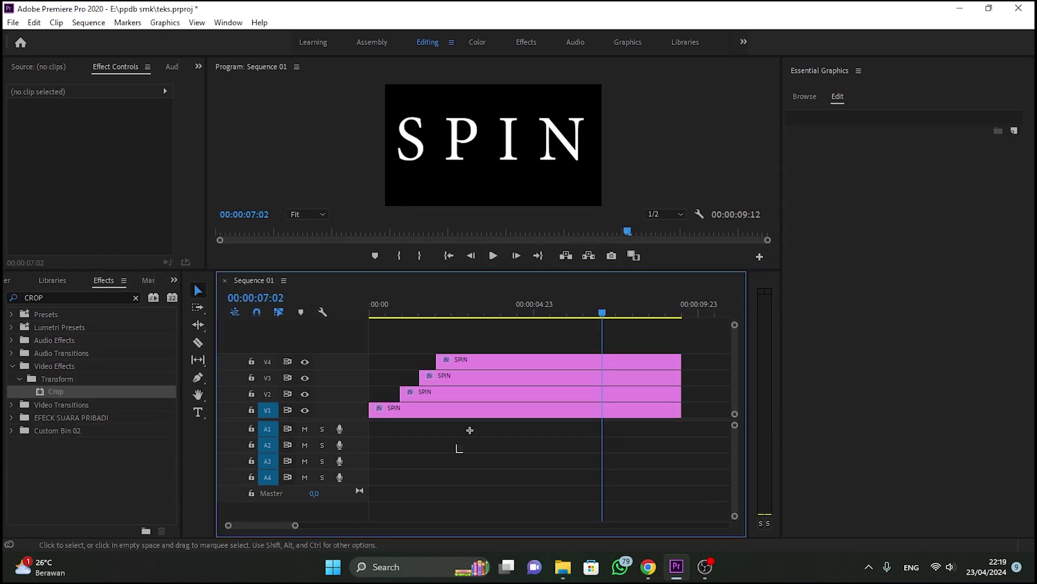
- Delete the four SPIN clips and clear the CROP effect search
{"action": "left_click_drag", "start_coordinate": [469, 429], "coordinate": [514, 355]}
{"action": "key", "text": "Delete"}
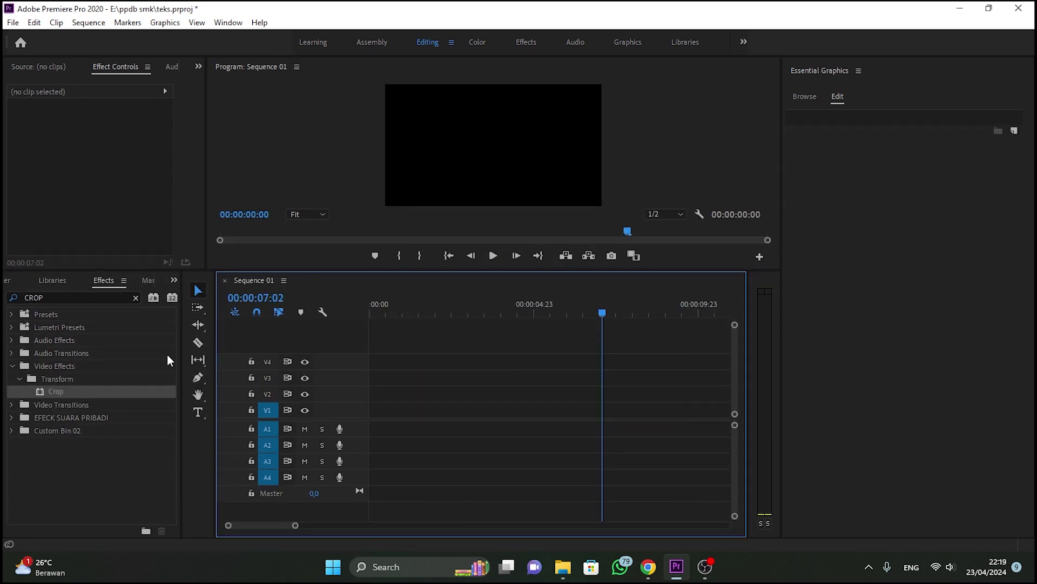
{"action": "left_click", "coordinate": [135, 297]}
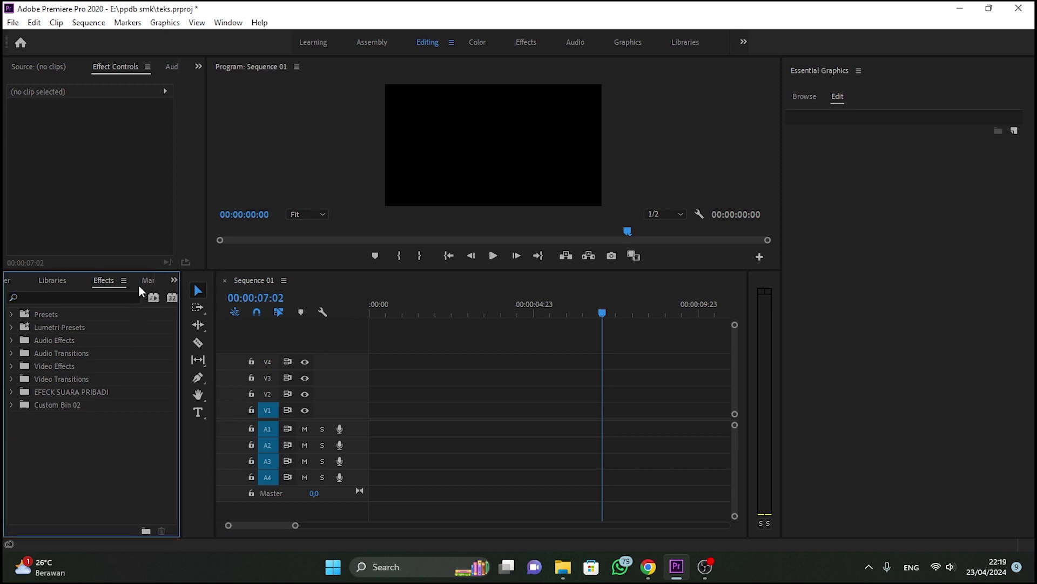
- Show the Project panel, return the playhead to the start, and pick the Type tool
{"action": "left_click", "coordinate": [173, 279]}
{"action": "left_click", "coordinate": [201, 296]}
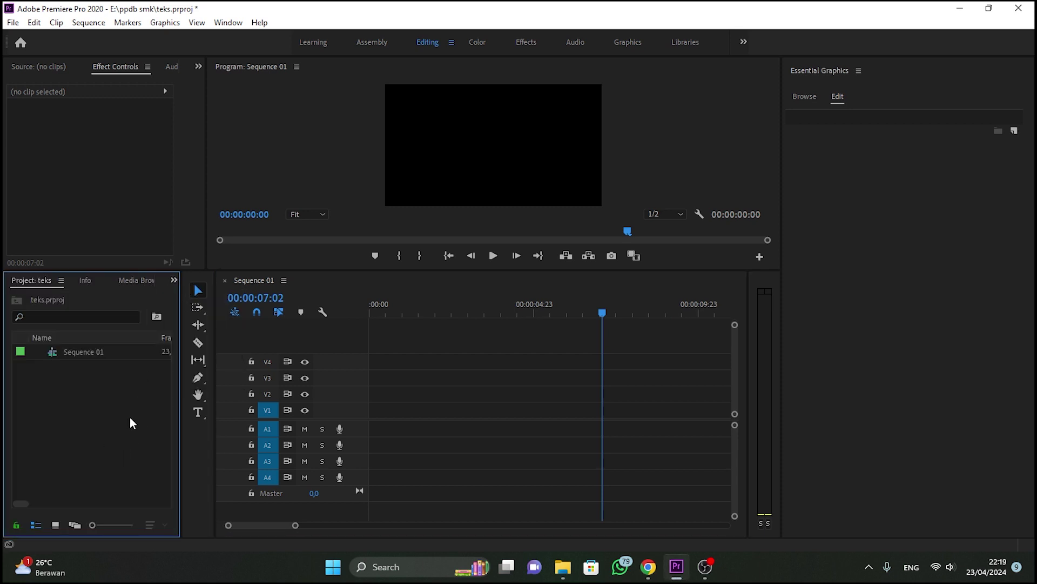
{"action": "left_click_drag", "start_coordinate": [426, 311], "coordinate": [369, 310]}
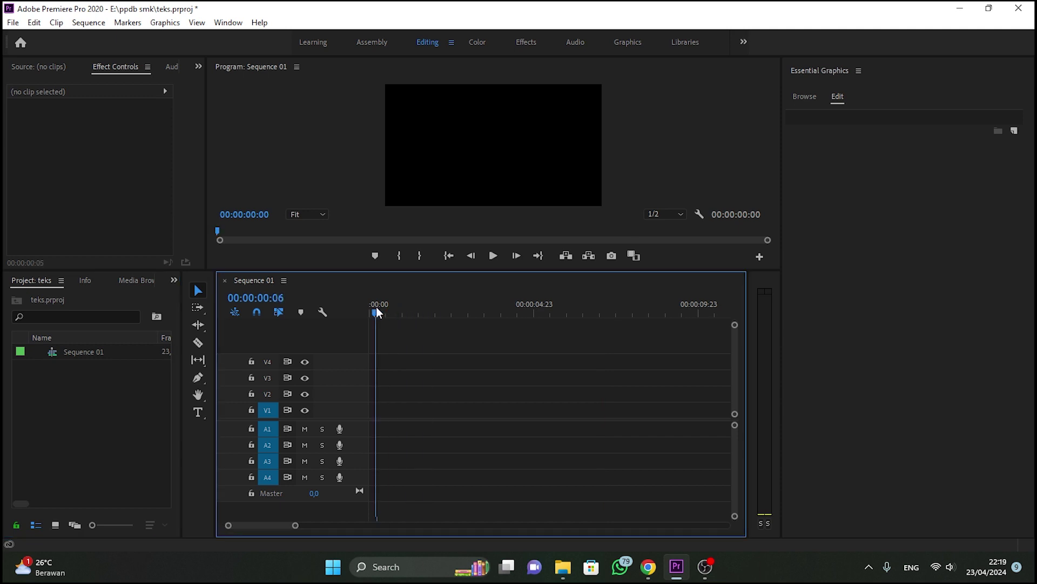
{"action": "left_click", "coordinate": [196, 412]}
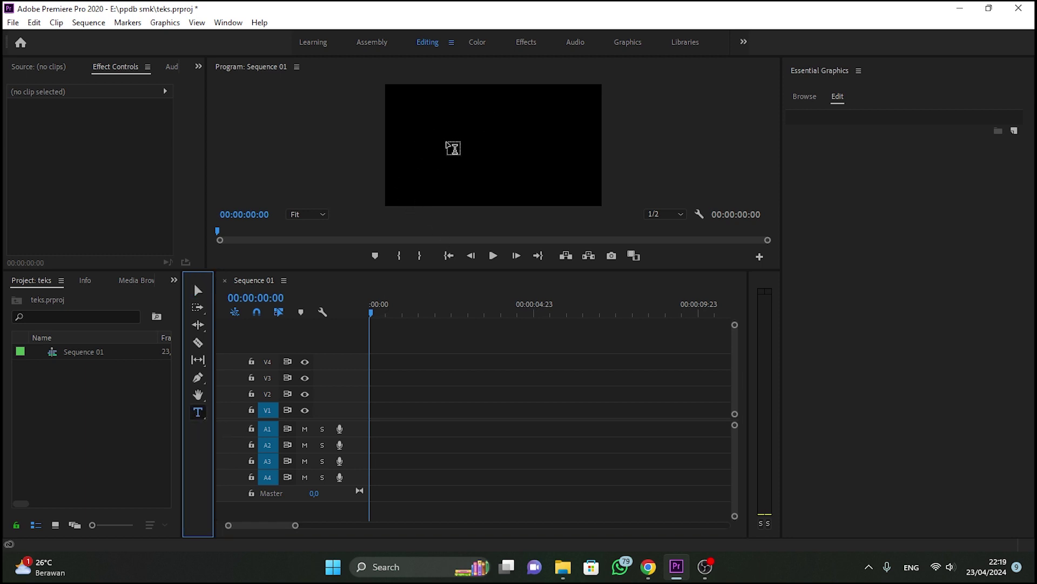
- Draw a text box on the frame and type the title 'LOGO' in uppercase
{"action": "left_click_drag", "start_coordinate": [469, 101], "coordinate": [447, 143]}
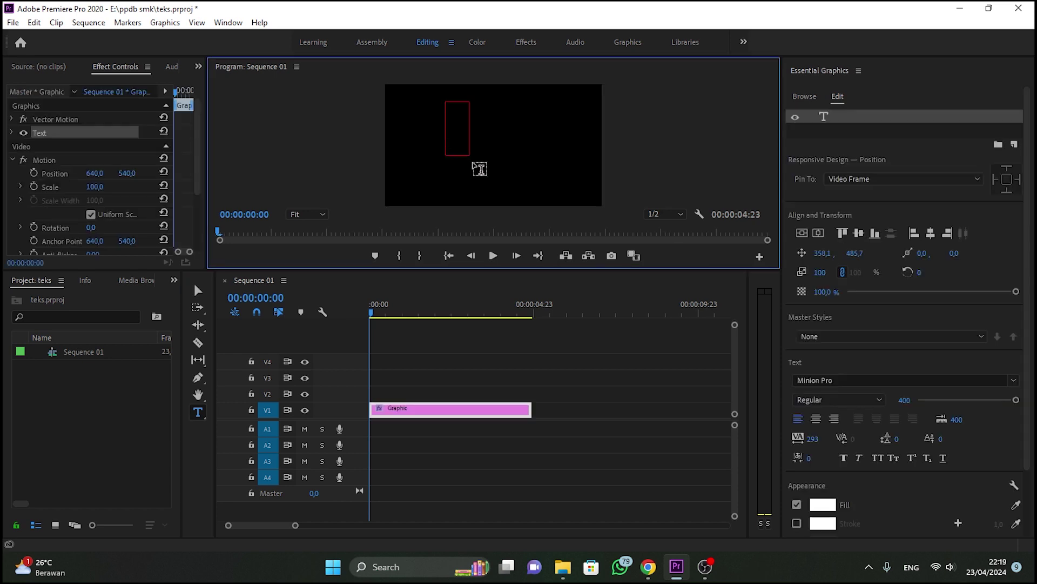
{"action": "type", "text": "logo"}
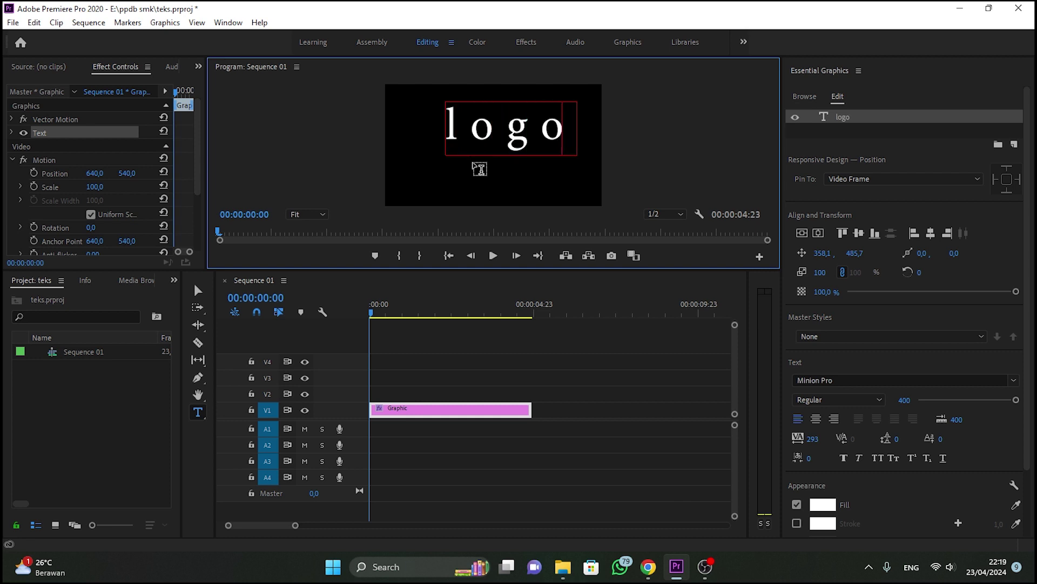
{"action": "key", "text": "BackSpace"}
{"action": "key", "text": "BackSpace"}
{"action": "key", "text": "BackSpace"}
{"action": "key", "text": "BackSpace"}
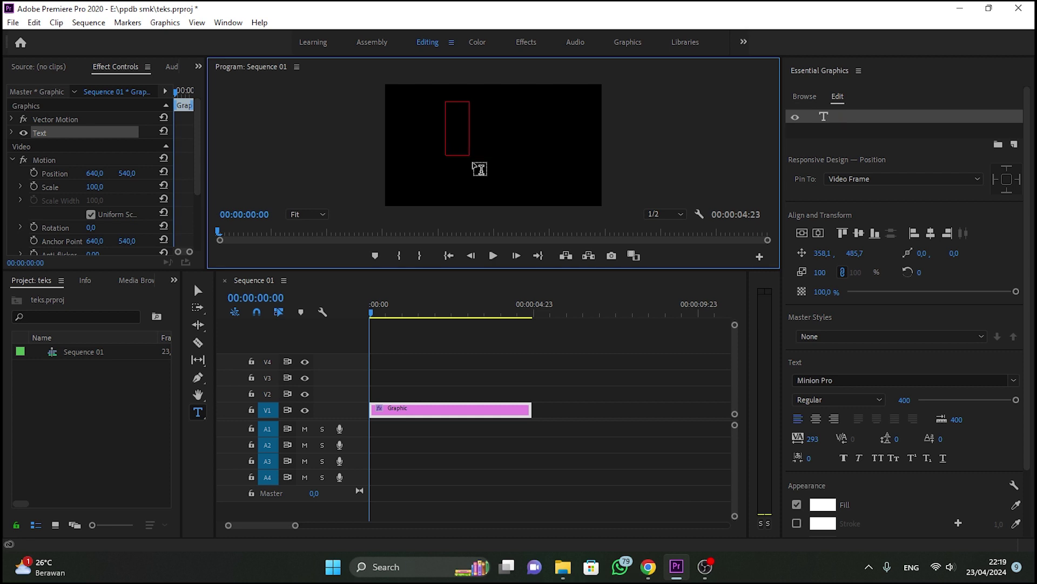
{"action": "type", "text": "LOGO"}
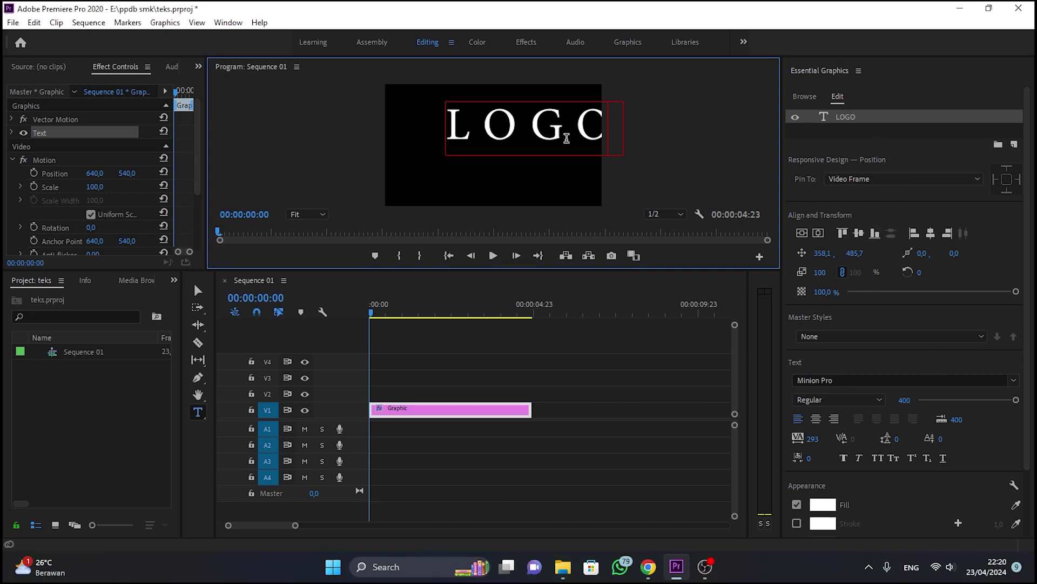
- Centre the LOGO text vertically and horizontally in the frame
{"action": "left_click", "coordinate": [228, 22]}
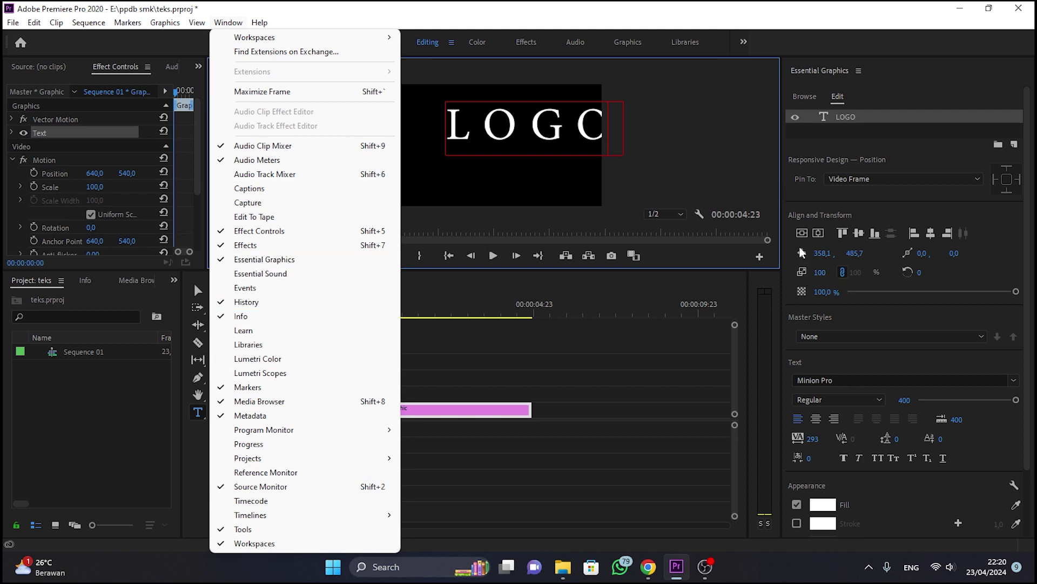
{"action": "left_click", "coordinate": [799, 223]}
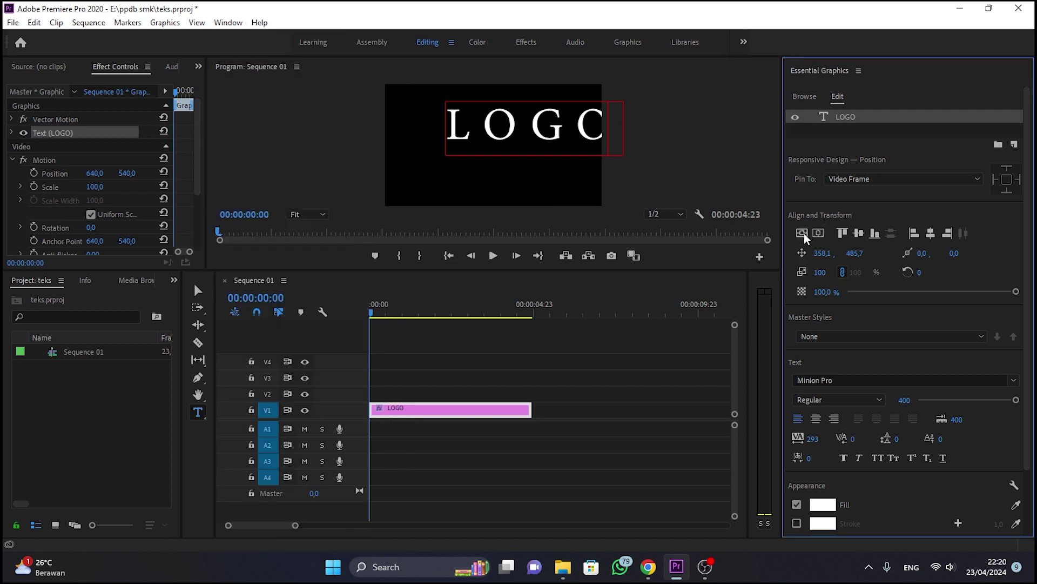
{"action": "left_click", "coordinate": [804, 236]}
{"action": "left_click", "coordinate": [816, 238]}
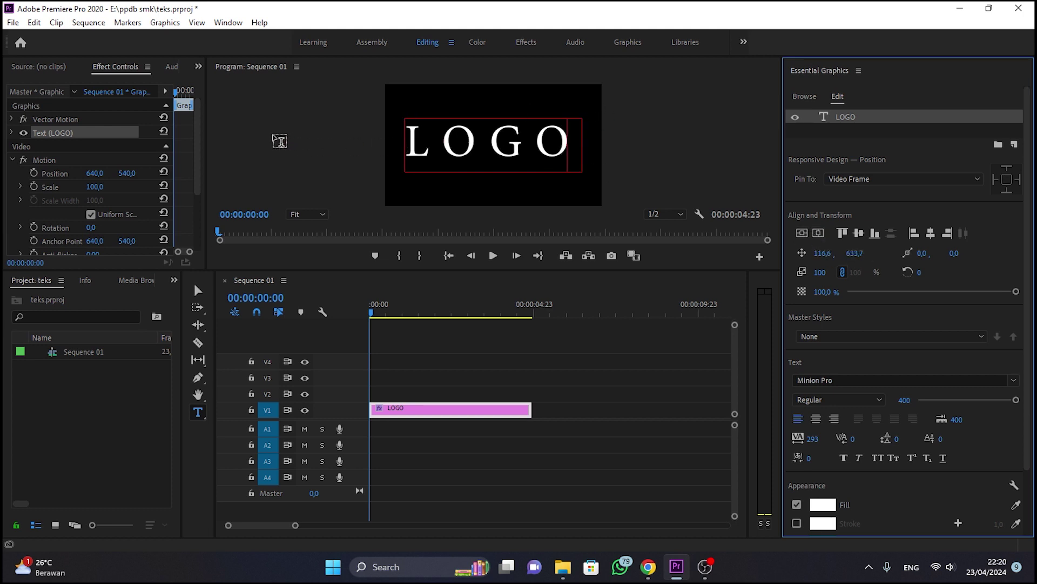
- Move the LOGO anchor point to the text centre and re-centre it vertically
{"action": "left_click", "coordinate": [205, 291]}
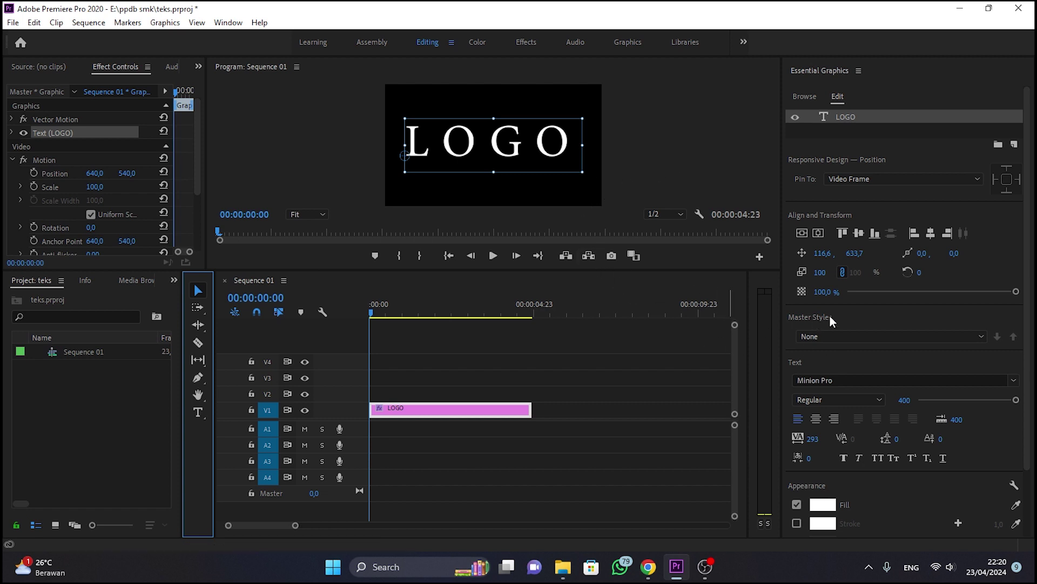
{"action": "left_click", "coordinate": [802, 270]}
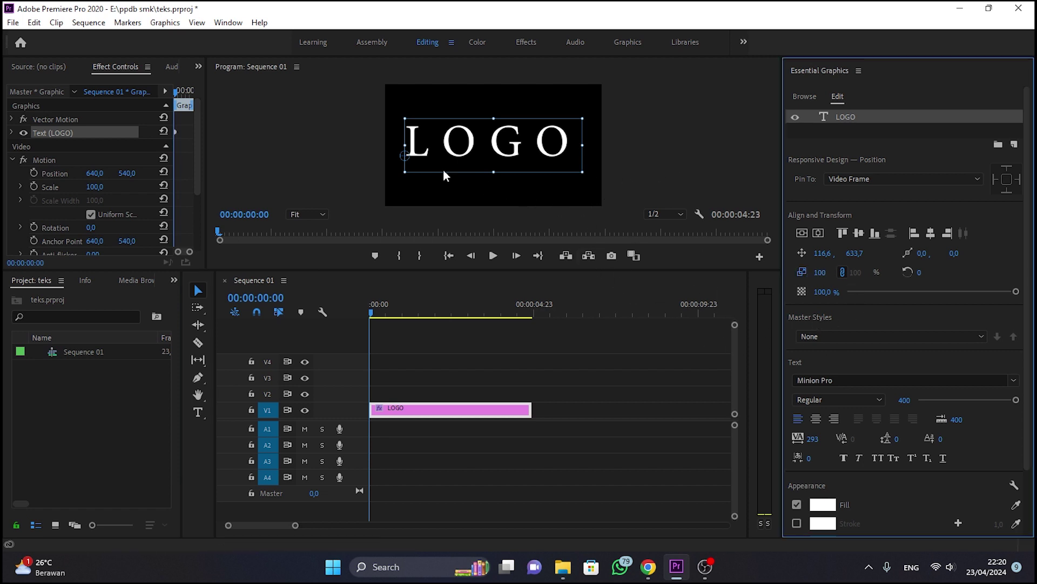
{"action": "left_click_drag", "start_coordinate": [410, 158], "coordinate": [501, 148]}
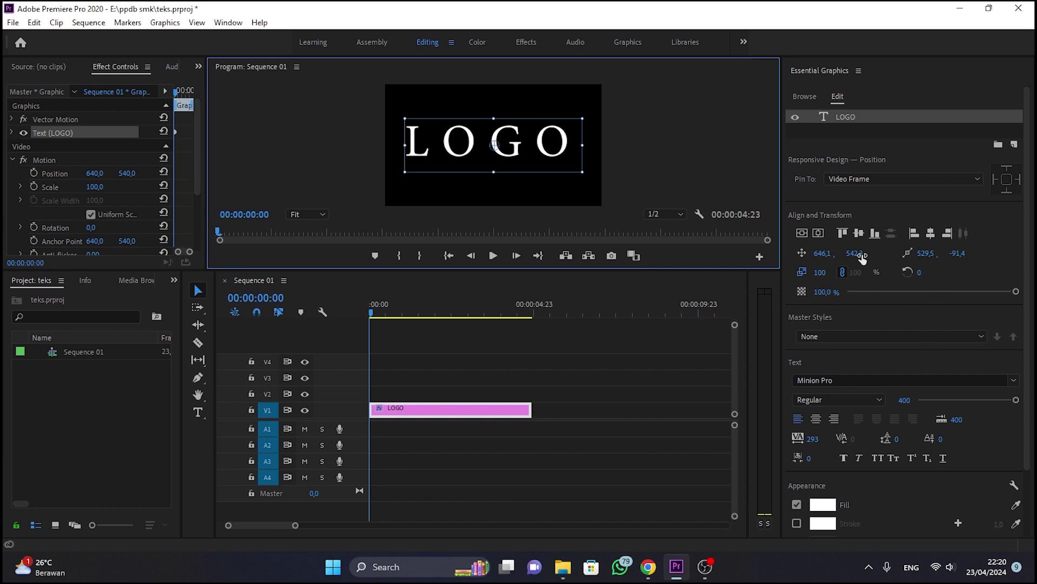
{"action": "left_click", "coordinate": [803, 238]}
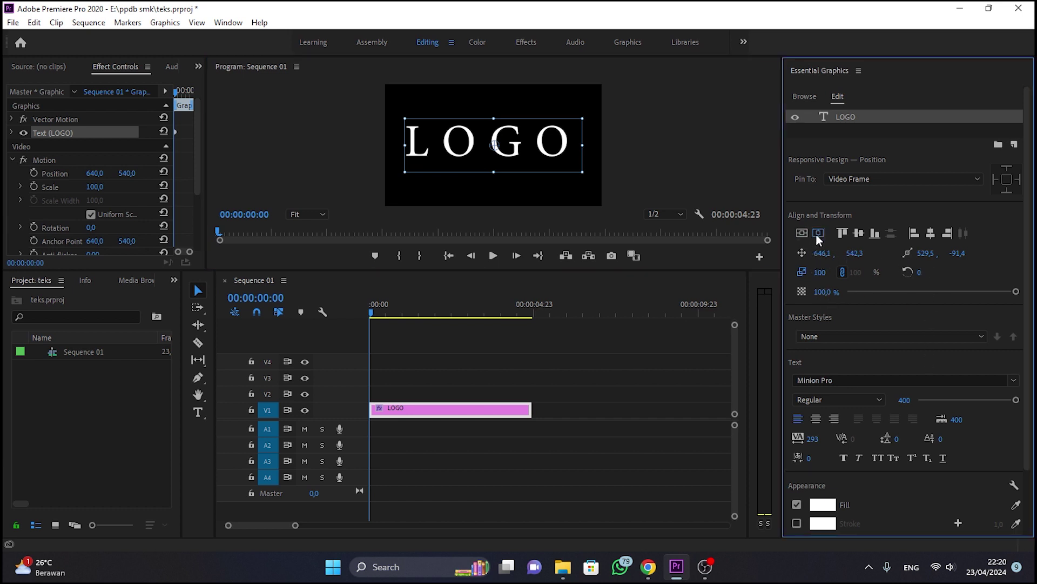
{"action": "left_click_drag", "start_coordinate": [845, 255], "coordinate": [832, 241]}
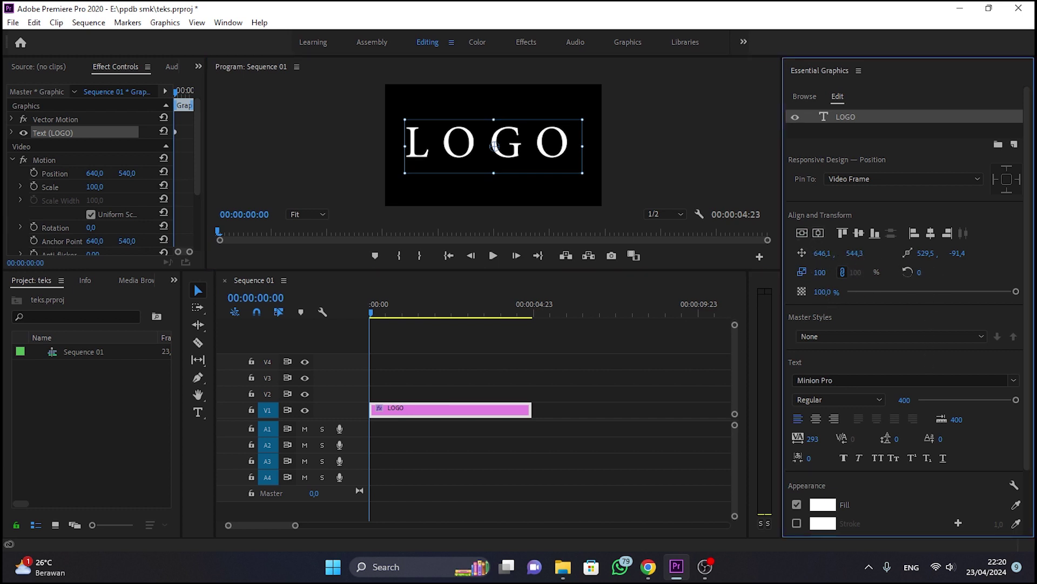
{"action": "left_click", "coordinate": [801, 234]}
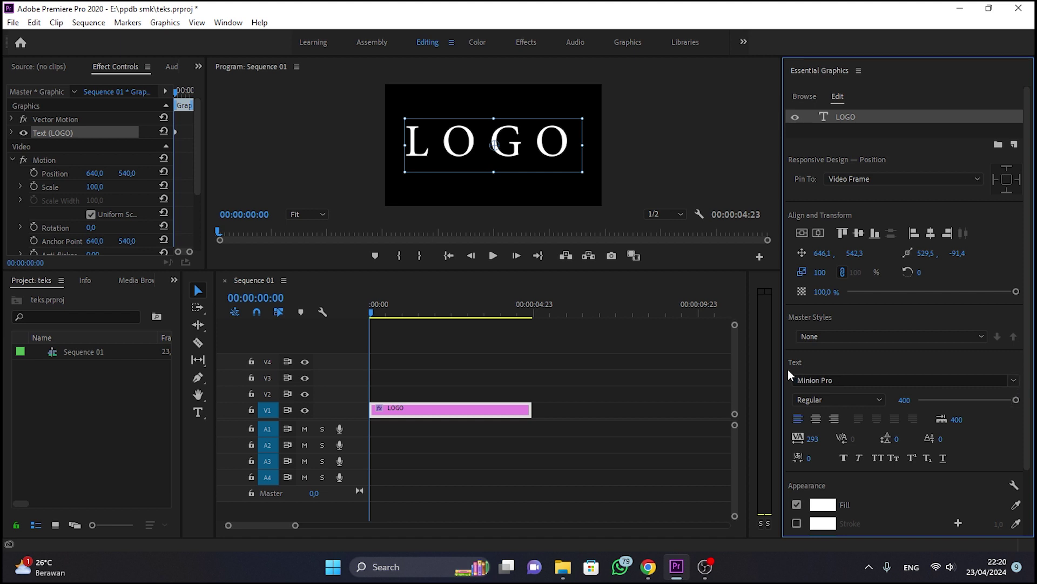
- Try the Impact font on the LOGO title
{"action": "left_click", "coordinate": [1014, 380]}
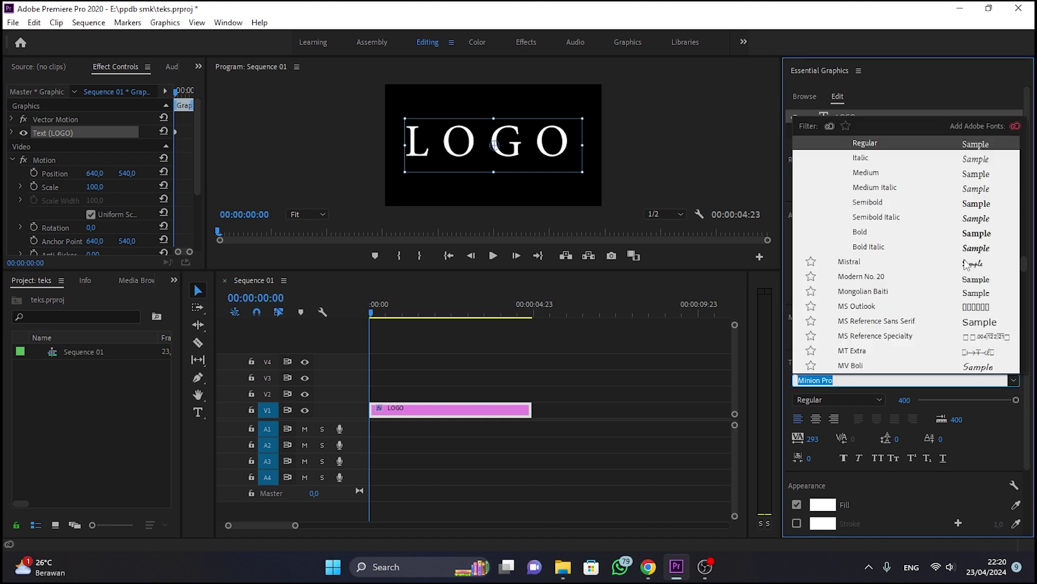
{"action": "scroll", "coordinate": [964, 273], "scroll_direction": "up", "scroll_amount": 2}
{"action": "scroll", "coordinate": [962, 275], "scroll_direction": "up", "scroll_amount": 3}
{"action": "scroll", "coordinate": [960, 276], "scroll_direction": "up", "scroll_amount": 3}
{"action": "scroll", "coordinate": [962, 275], "scroll_direction": "up", "scroll_amount": 5}
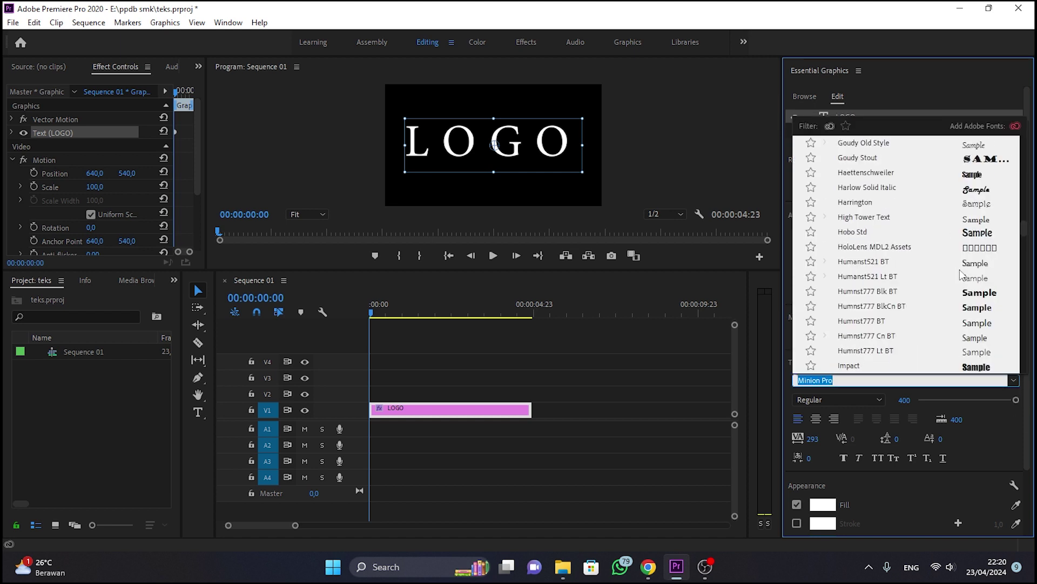
{"action": "scroll", "coordinate": [977, 330], "scroll_direction": "down", "scroll_amount": 2}
{"action": "scroll", "coordinate": [981, 292], "scroll_direction": "down", "scroll_amount": 1}
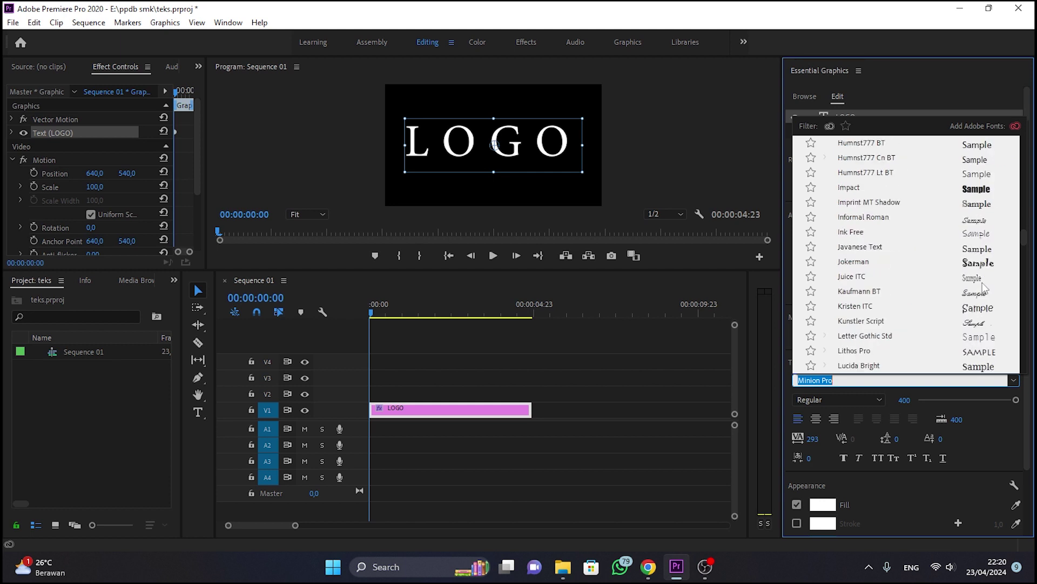
{"action": "left_click", "coordinate": [985, 187]}
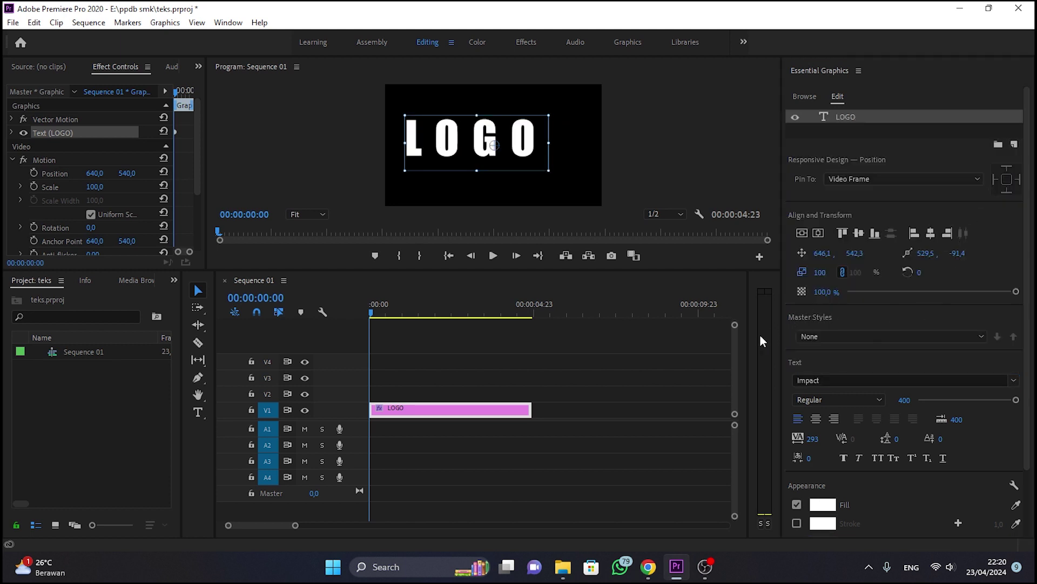
- Switch the LOGO font to Franklin Gothic Demi and re-centre it in the frame
{"action": "left_click", "coordinate": [1013, 380]}
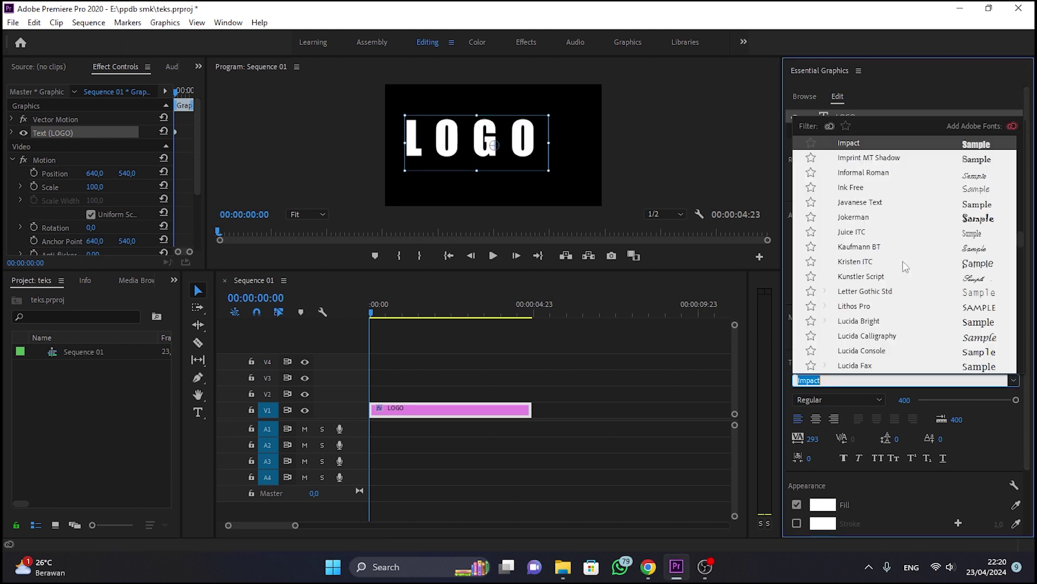
{"action": "scroll", "coordinate": [890, 231], "scroll_direction": "up", "scroll_amount": 5}
{"action": "scroll", "coordinate": [890, 231], "scroll_direction": "up", "scroll_amount": 5}
{"action": "scroll", "coordinate": [887, 232], "scroll_direction": "up", "scroll_amount": 5}
{"action": "scroll", "coordinate": [887, 232], "scroll_direction": "up", "scroll_amount": 3}
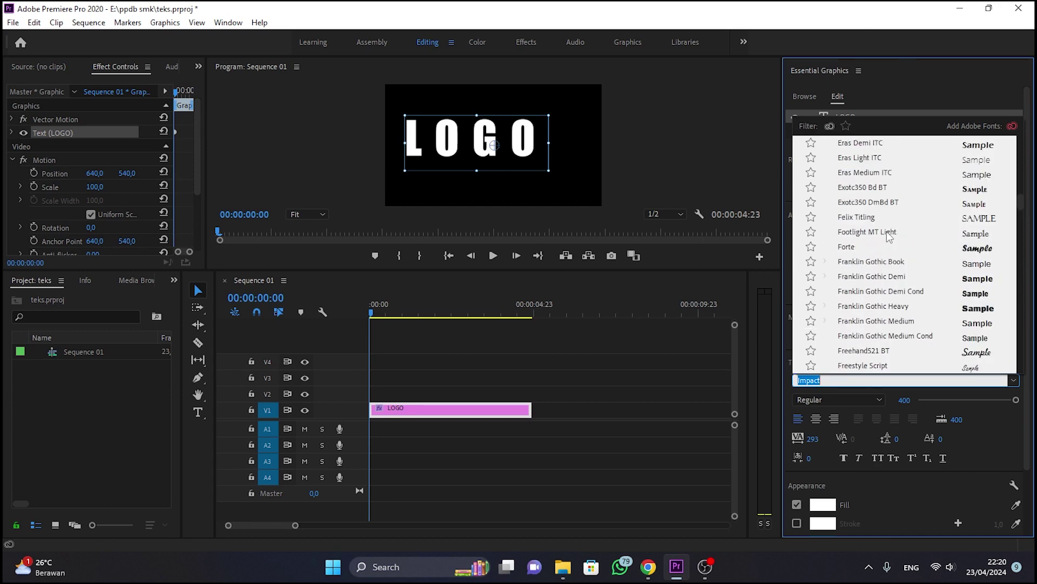
{"action": "left_click", "coordinate": [952, 277]}
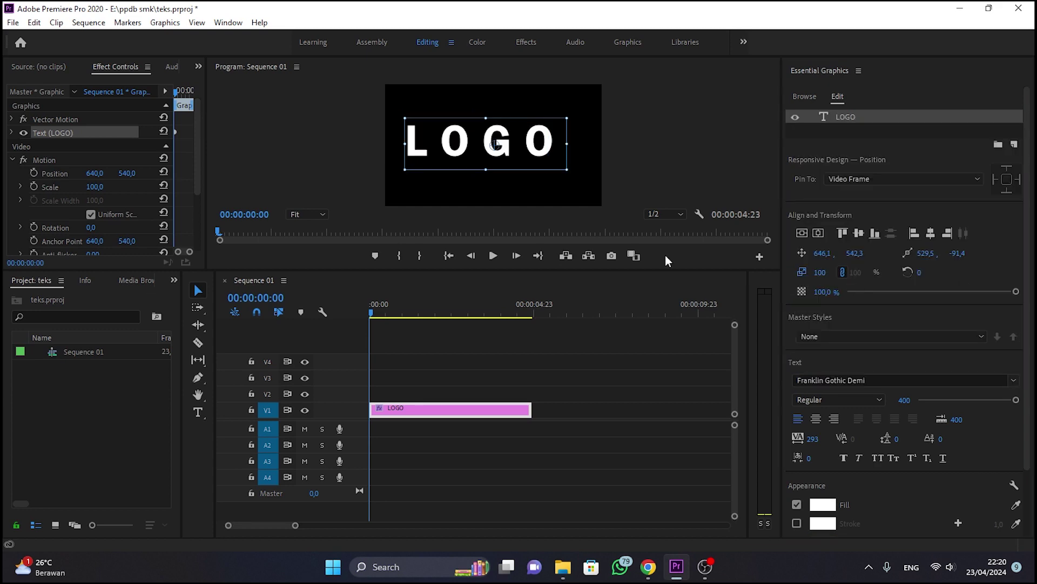
{"action": "left_click", "coordinate": [803, 233]}
{"action": "left_click", "coordinate": [815, 233]}
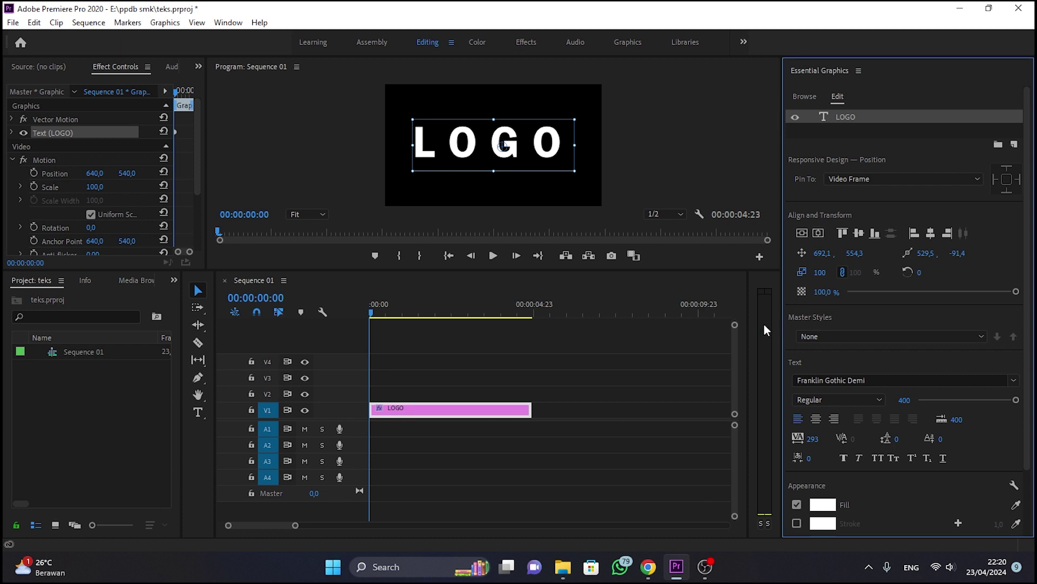
- Finish editing the title, scrub to the sequence start, and bring up the Effects panel
{"action": "left_click", "coordinate": [712, 162]}
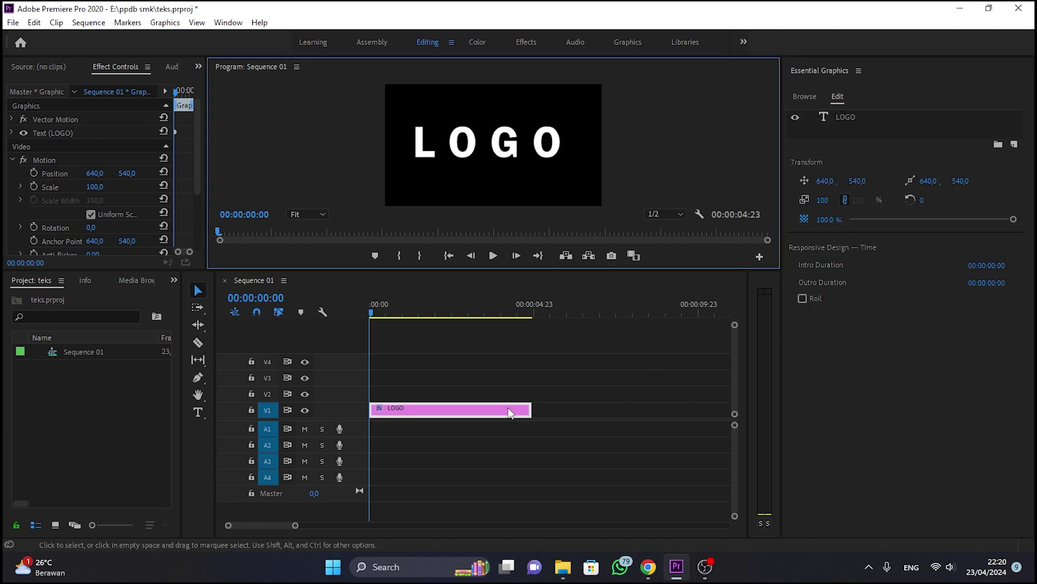
{"action": "left_click_drag", "start_coordinate": [370, 314], "coordinate": [354, 315]}
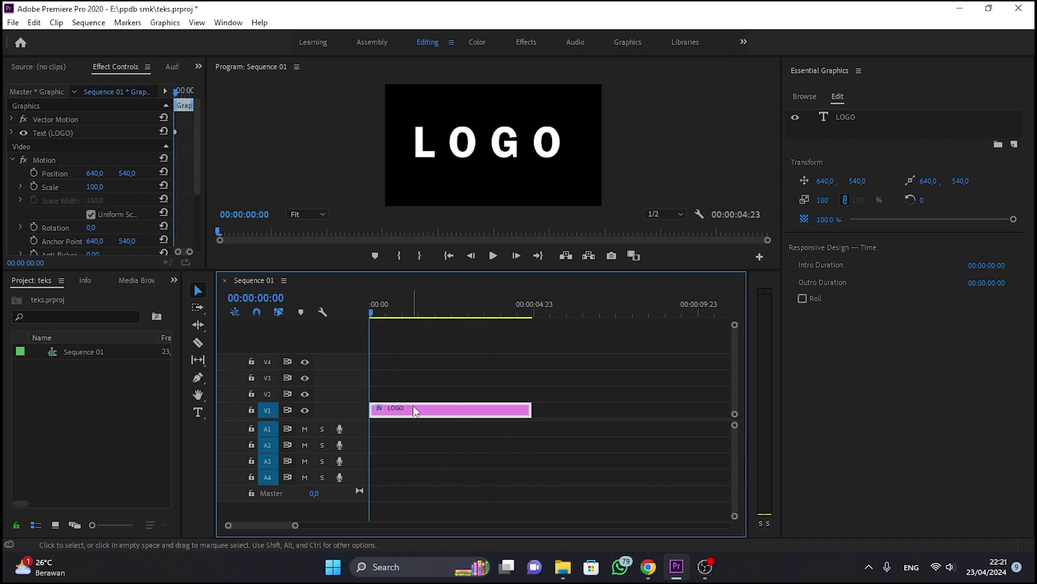
{"action": "left_click", "coordinate": [173, 280]}
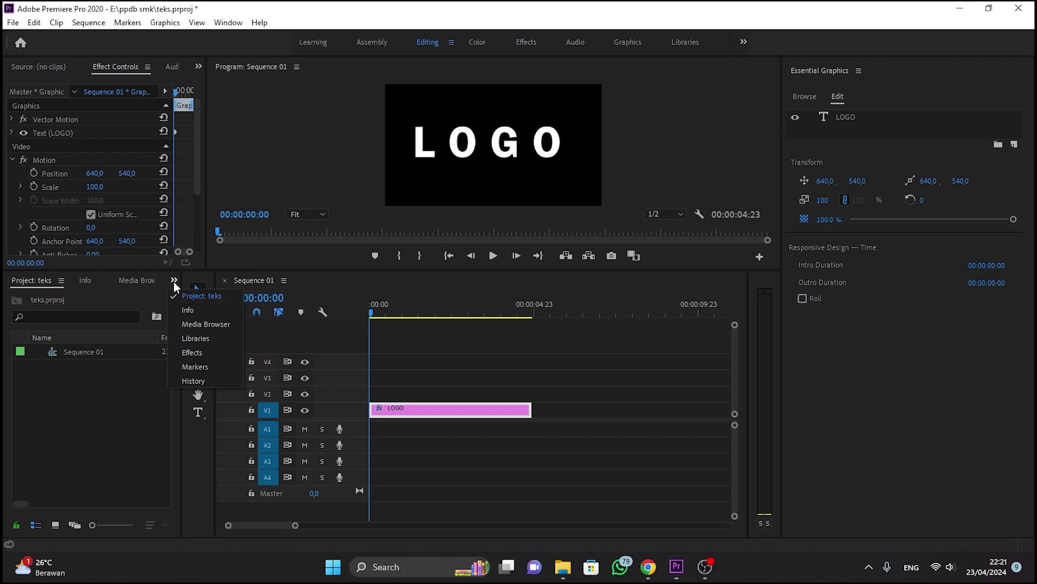
{"action": "left_click", "coordinate": [198, 353]}
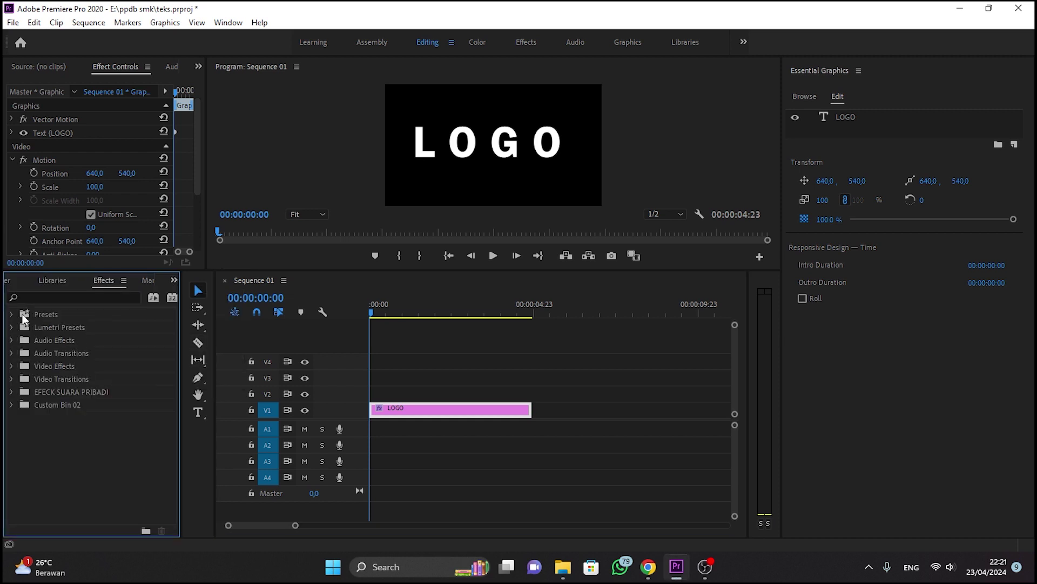
{"action": "left_click", "coordinate": [220, 24]}
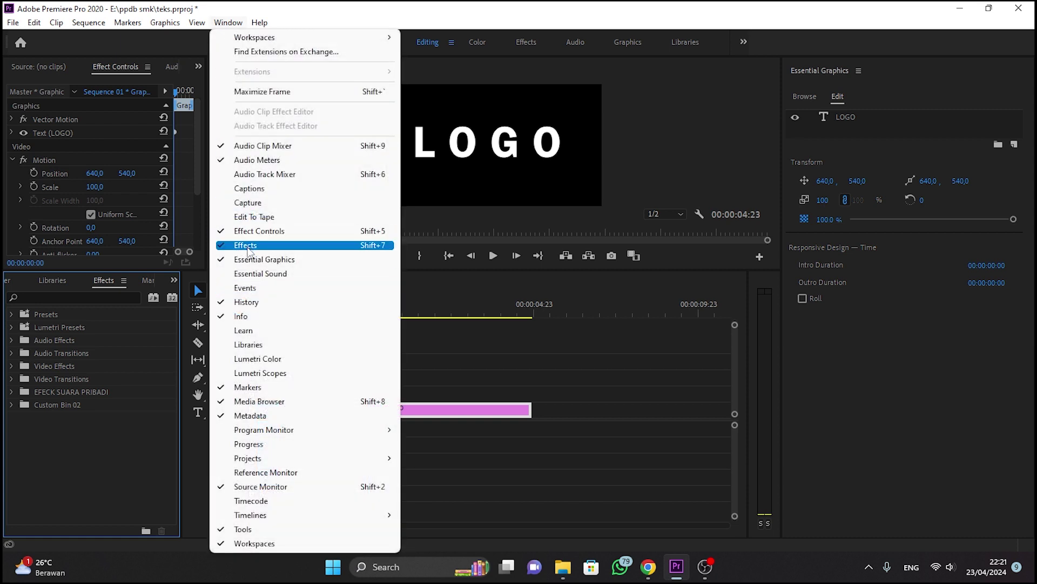
{"action": "left_click", "coordinate": [101, 427]}
- Search '3D', apply Basic 3D to the LOGO clip, and enlarge the preview area
{"action": "left_click", "coordinate": [49, 299]}
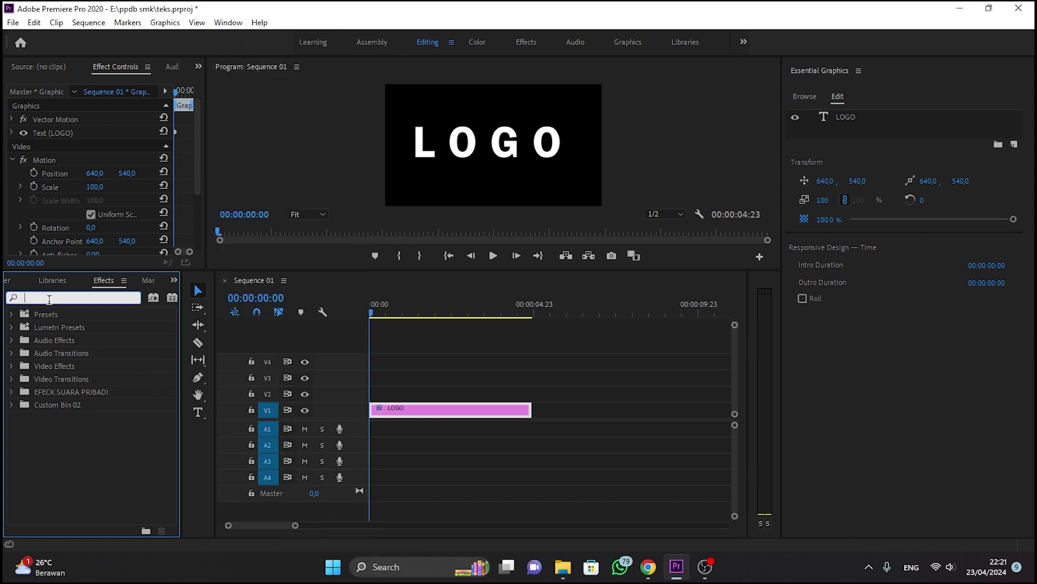
{"action": "type", "text": "3D"}
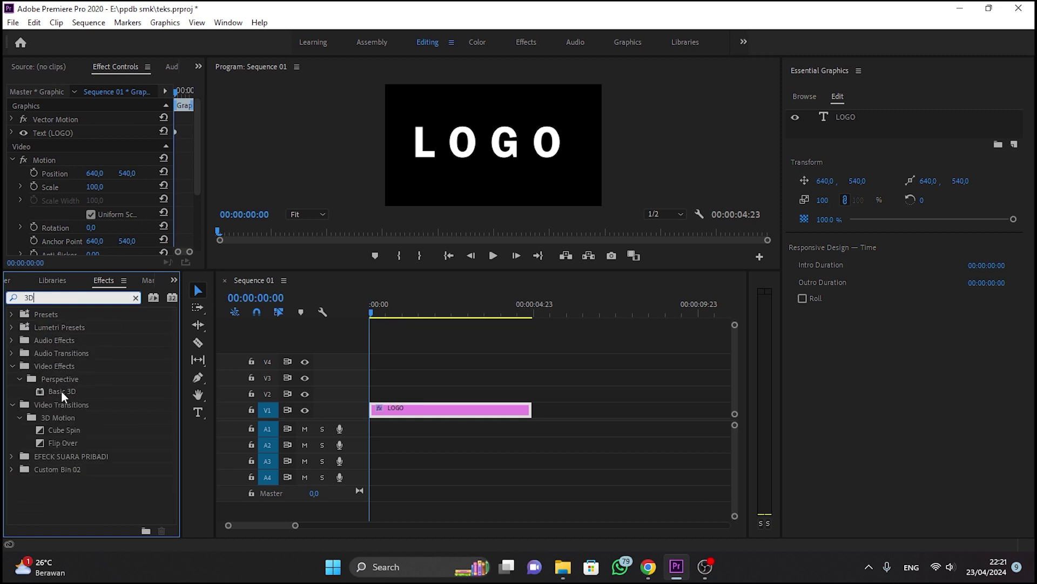
{"action": "left_click_drag", "start_coordinate": [60, 391], "coordinate": [399, 412]}
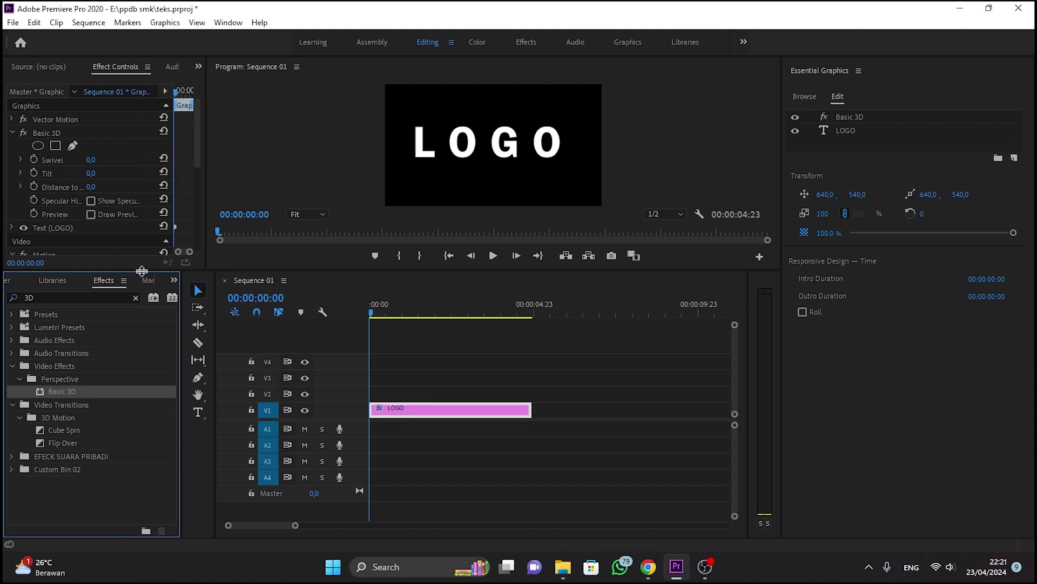
{"action": "mouse_move", "coordinate": [142, 270]}
{"action": "left_mouse_down"}
{"action": "mouse_move", "coordinate": [197, 442]}
{"action": "mouse_move", "coordinate": [197, 432]}
{"action": "left_mouse_up"}
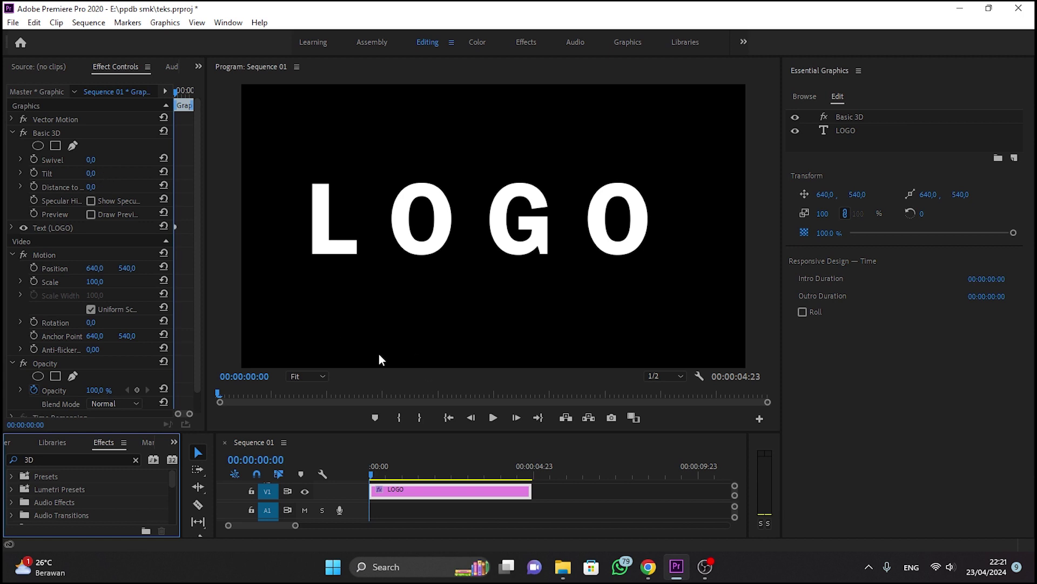
- Set Basic 3D Tilt to one full turn and keyframe it at 00:00
{"action": "left_click_drag", "start_coordinate": [243, 257], "coordinate": [328, 257]}
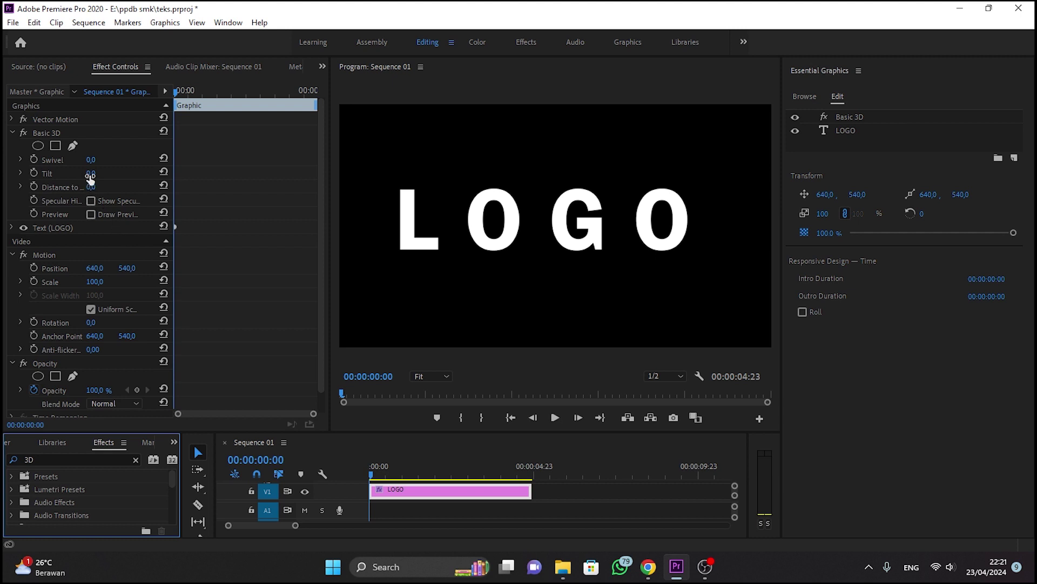
{"action": "mouse_move", "coordinate": [90, 174]}
{"action": "left_mouse_down"}
{"action": "mouse_move", "coordinate": [149, 174]}
{"action": "mouse_move", "coordinate": [65, 174]}
{"action": "left_mouse_up"}
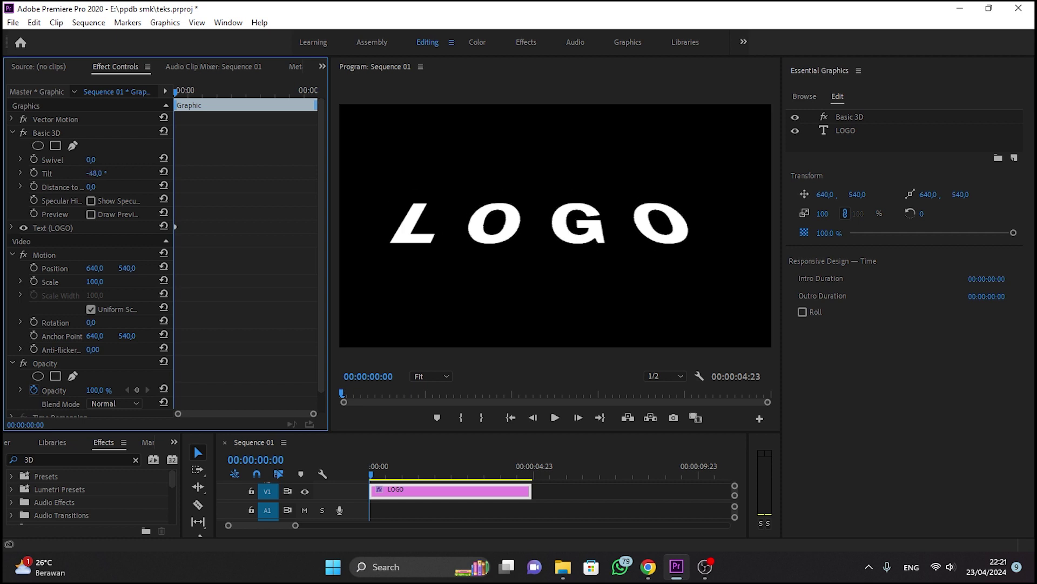
{"action": "left_click_drag", "start_coordinate": [64, 174], "coordinate": [270, 174]}
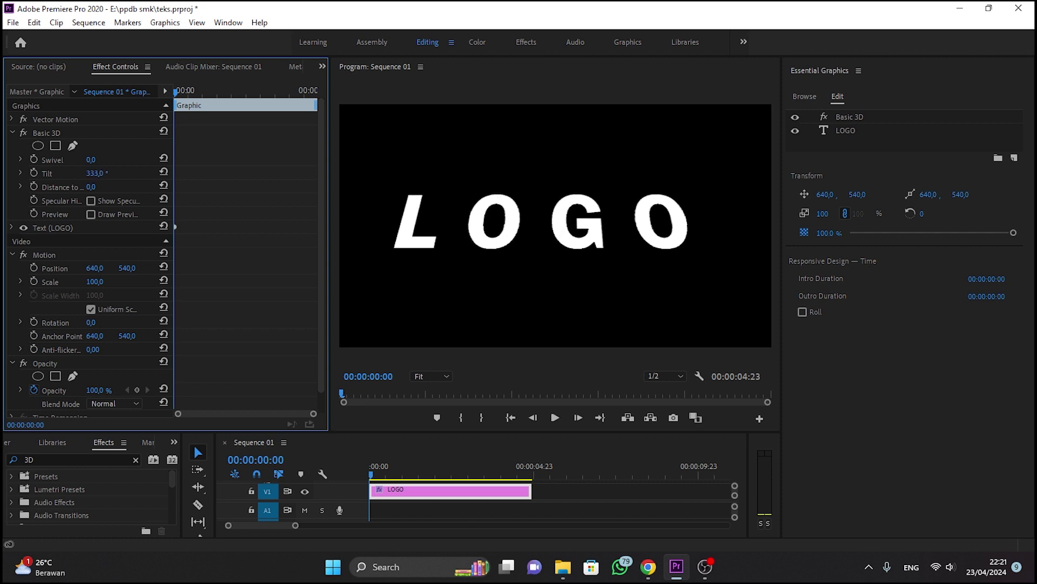
{"action": "left_click", "coordinate": [102, 172]}
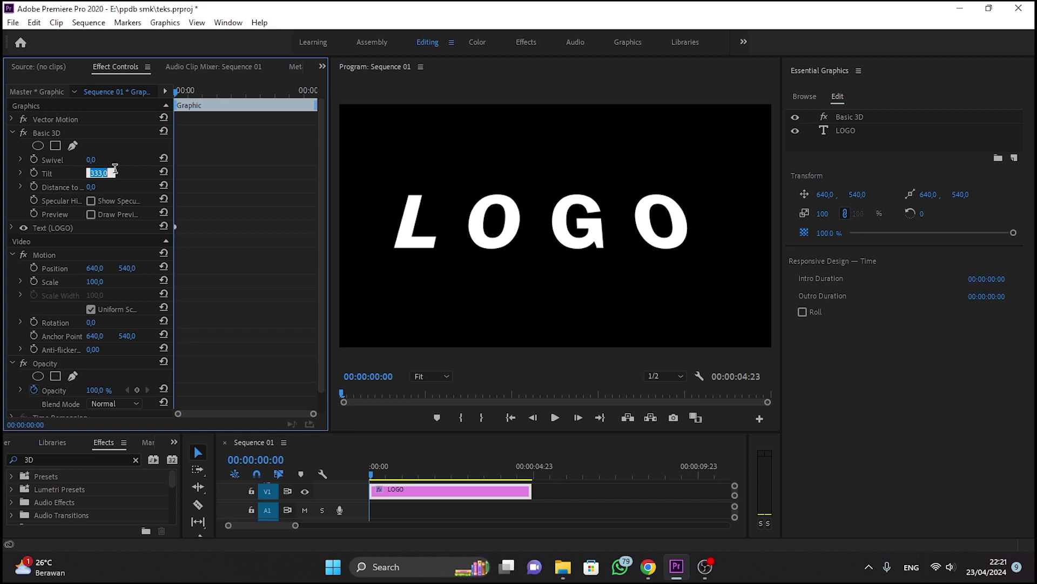
{"action": "type", "text": "360"}
{"action": "key", "text": "Return"}
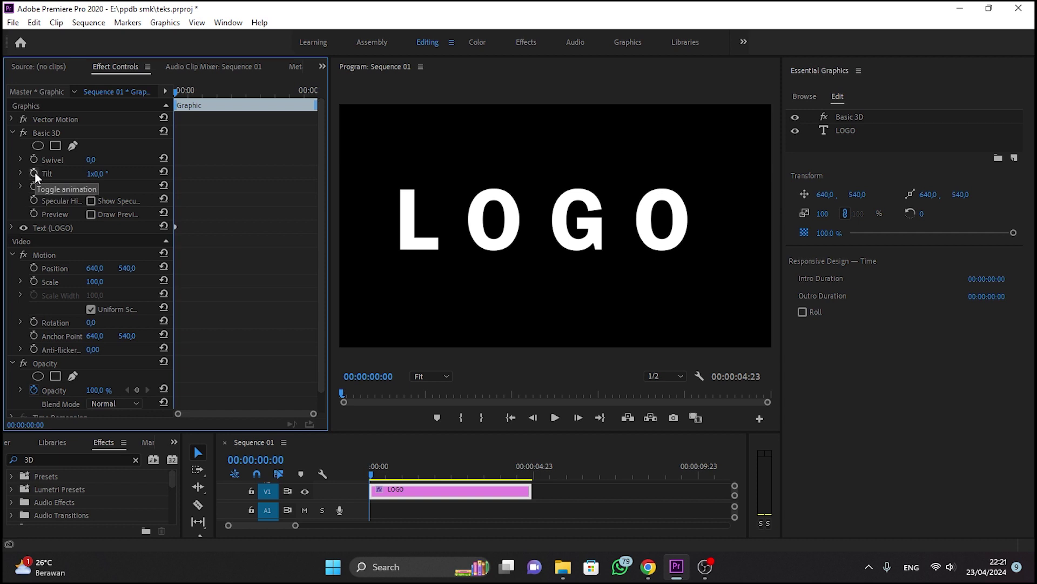
{"action": "left_click", "coordinate": [34, 173]}
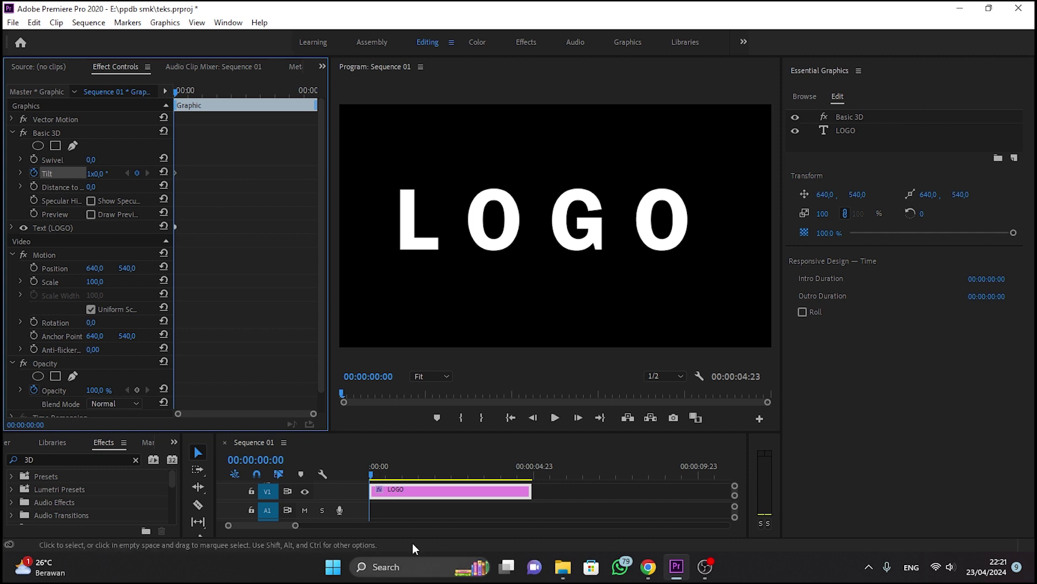
- At one second, set Tilt to 0 for the second keyframe
{"action": "left_click_drag", "start_coordinate": [373, 471], "coordinate": [404, 481]}
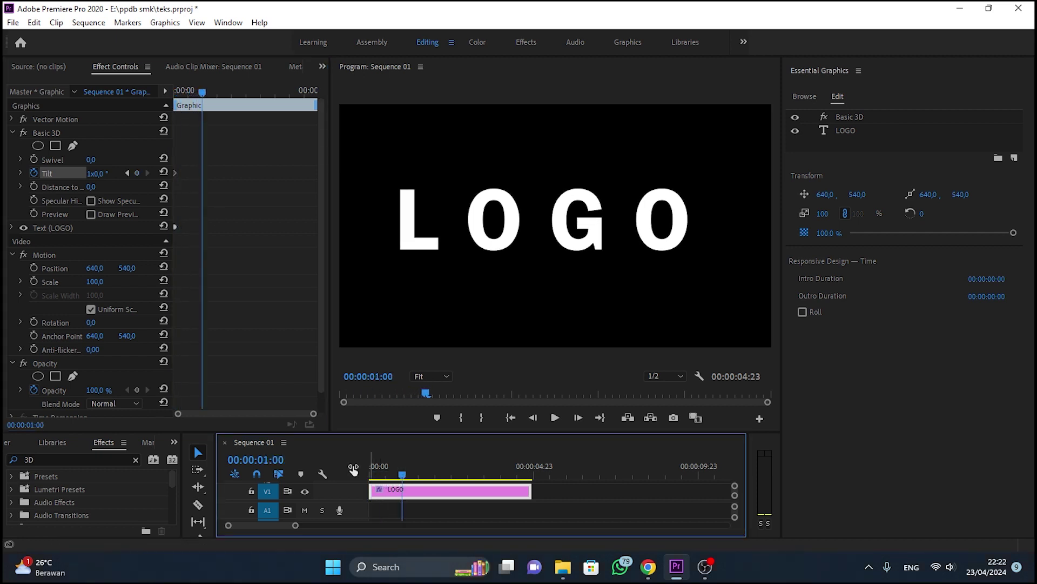
{"action": "left_click", "coordinate": [98, 174]}
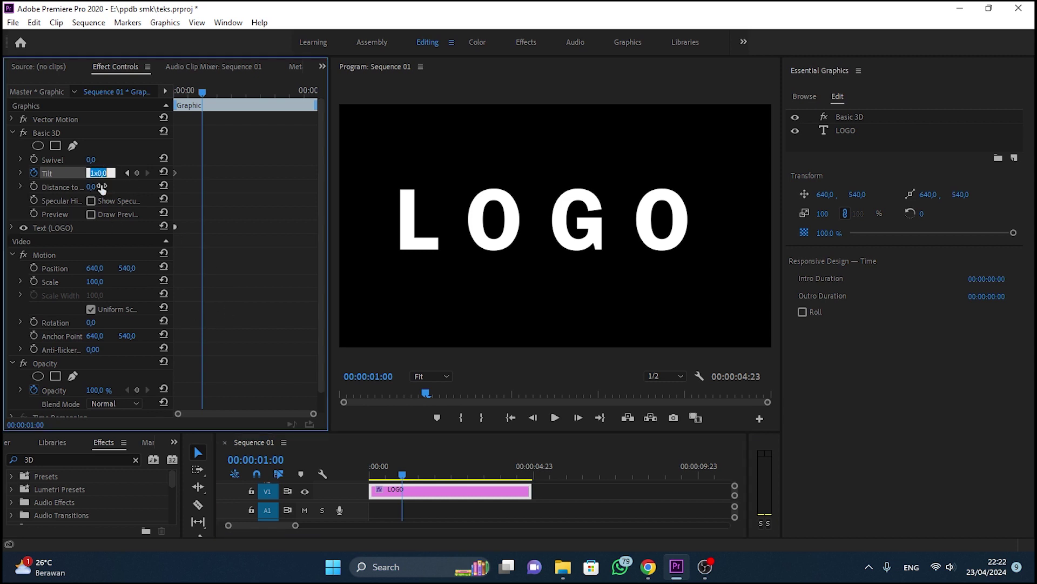
{"action": "type", "text": "0"}
{"action": "key", "text": "Return"}
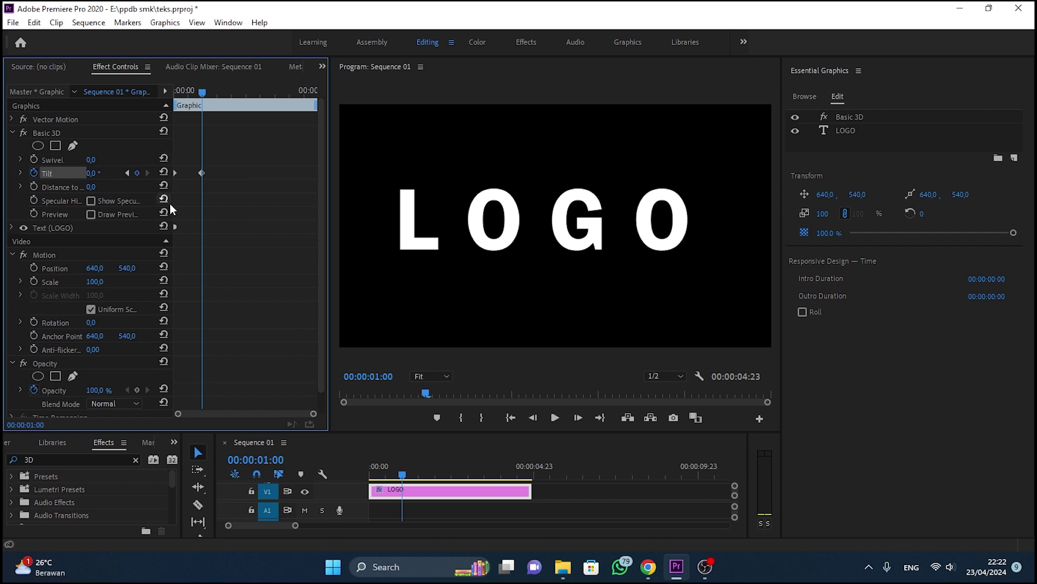
- Give the one-second Tilt keyframe Ease In interpolation
{"action": "right_click", "coordinate": [201, 173]}
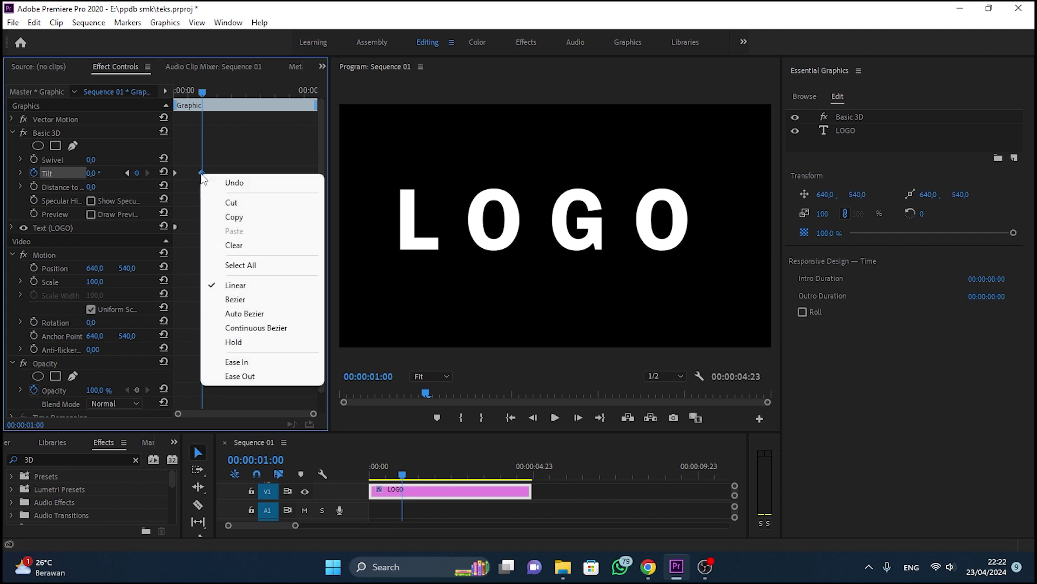
{"action": "left_click", "coordinate": [240, 368]}
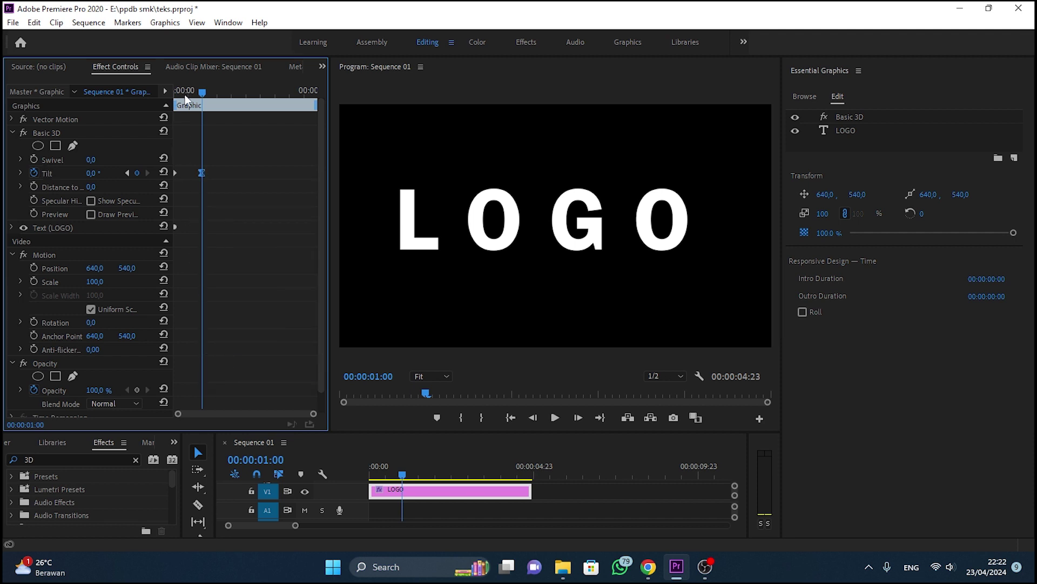
{"action": "left_click_drag", "start_coordinate": [202, 98], "coordinate": [168, 98]}
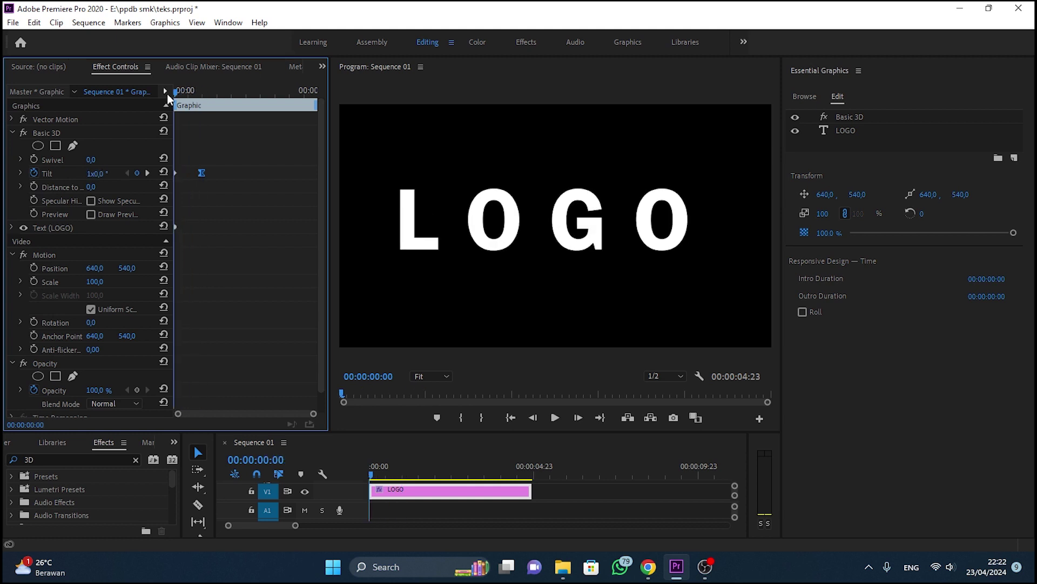
- Preview the tilt spin from the start and make the timeline and effects panels taller
{"action": "key", "text": "space"}
{"action": "key", "text": "space"}
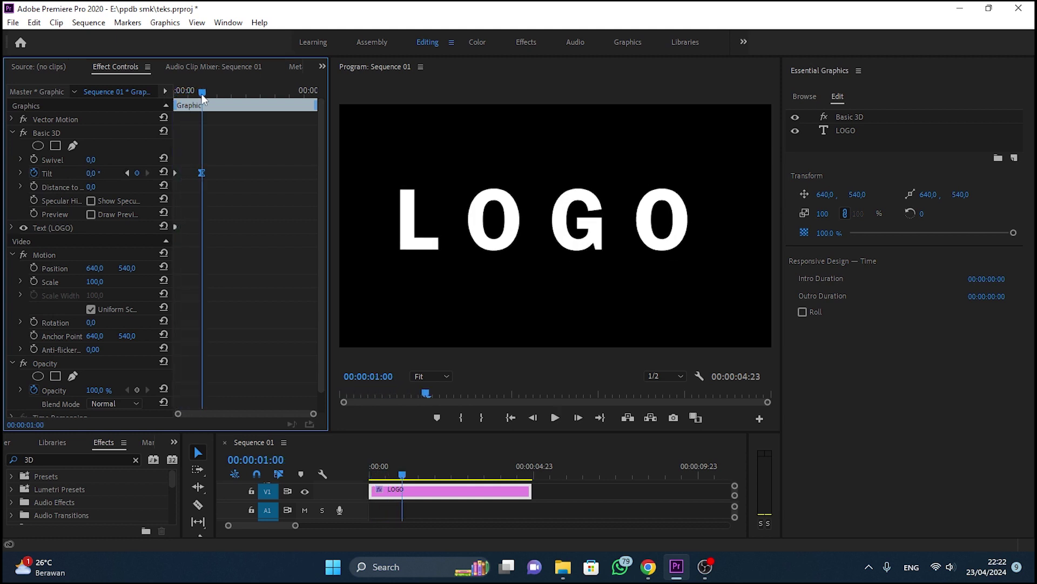
{"action": "left_click_drag", "start_coordinate": [202, 98], "coordinate": [162, 93]}
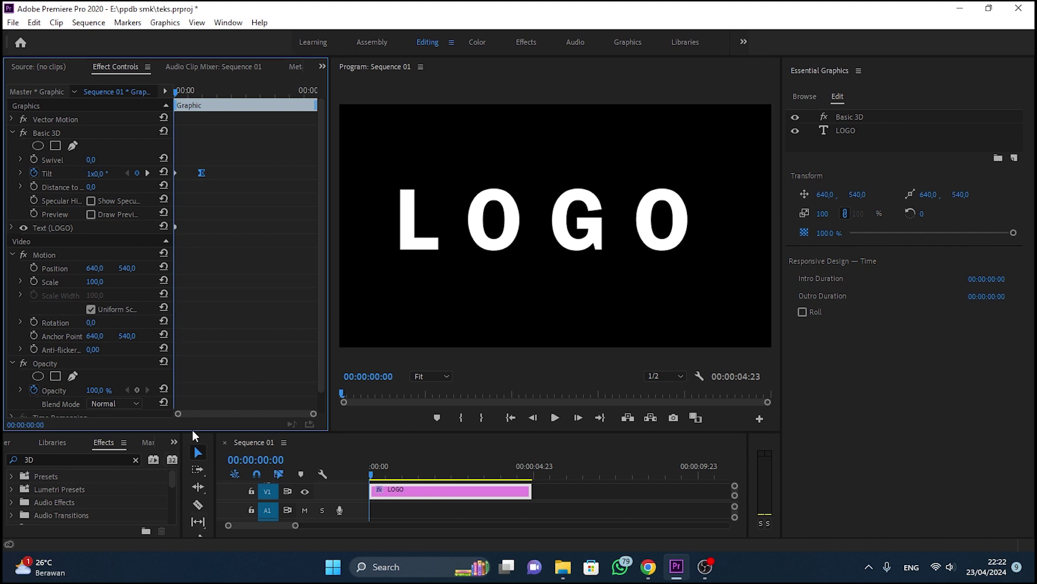
{"action": "left_click_drag", "start_coordinate": [194, 432], "coordinate": [193, 326]}
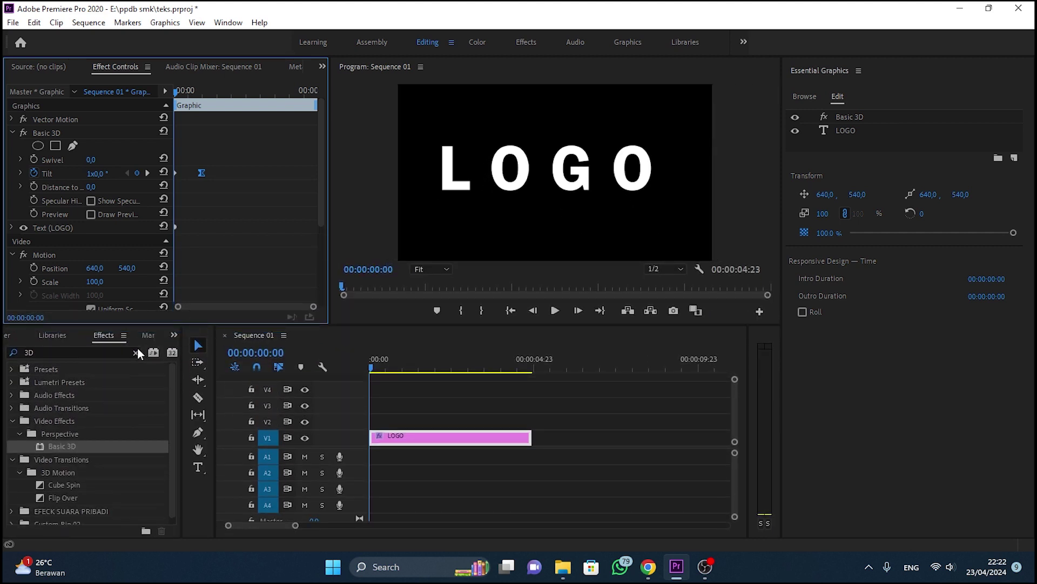
- Search 'DIRE' and apply Directional Blur to the LOGO clip
{"action": "left_click", "coordinate": [135, 353]}
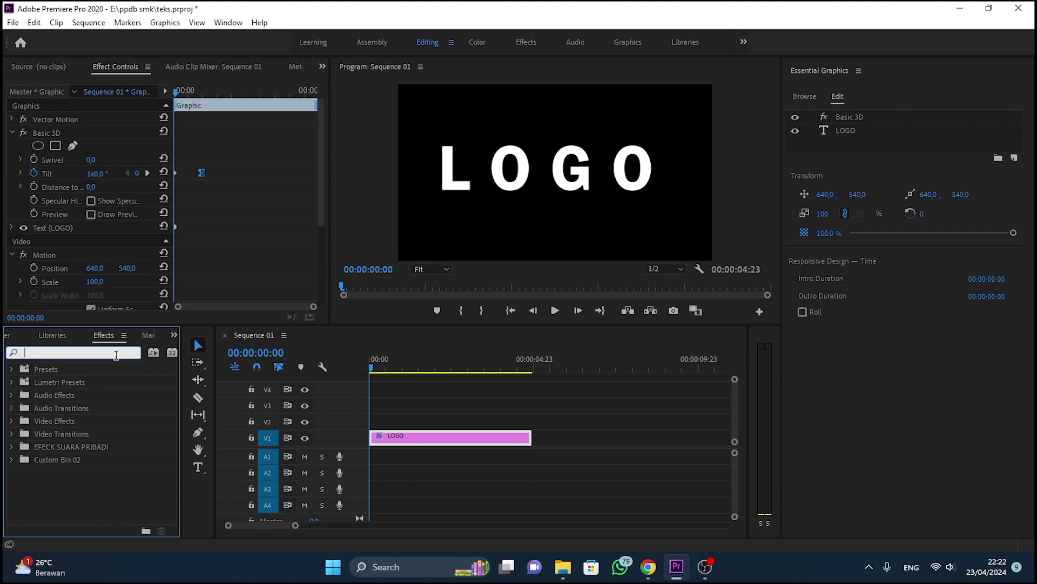
{"action": "type", "text": "DI"}
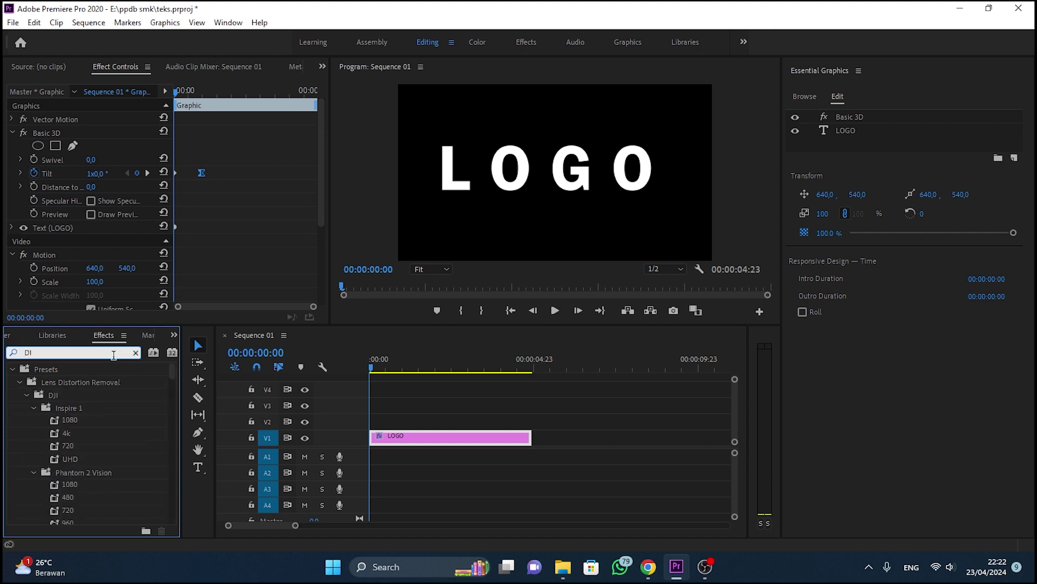
{"action": "type", "text": "RE"}
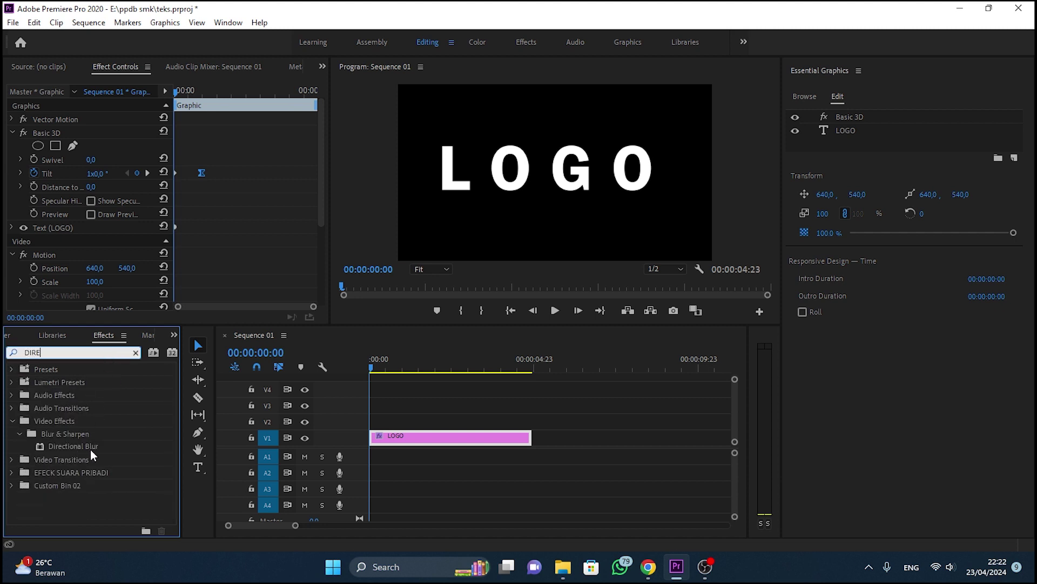
{"action": "left_click_drag", "start_coordinate": [66, 446], "coordinate": [390, 438]}
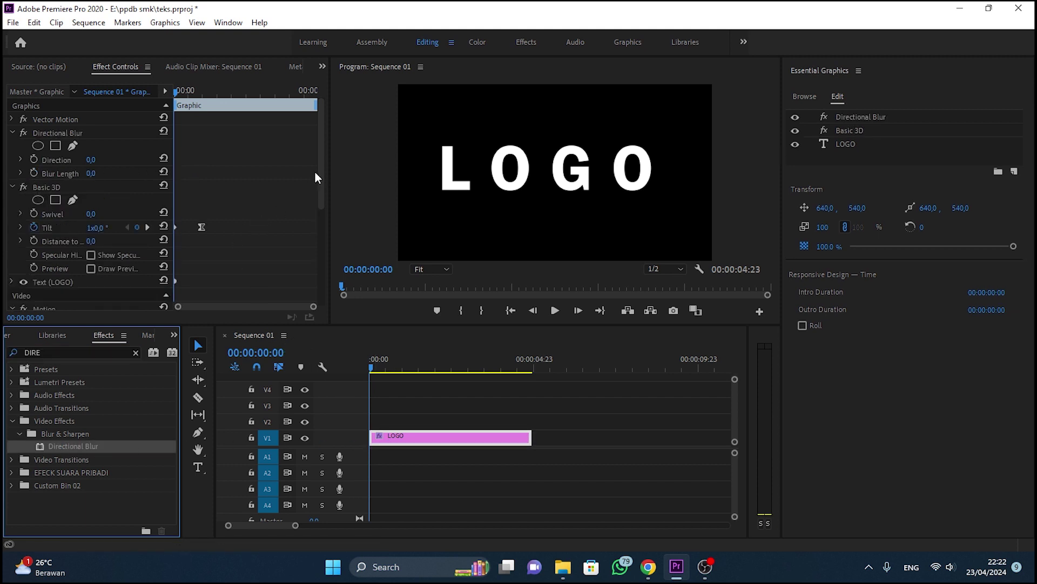
{"action": "left_click", "coordinate": [318, 193]}
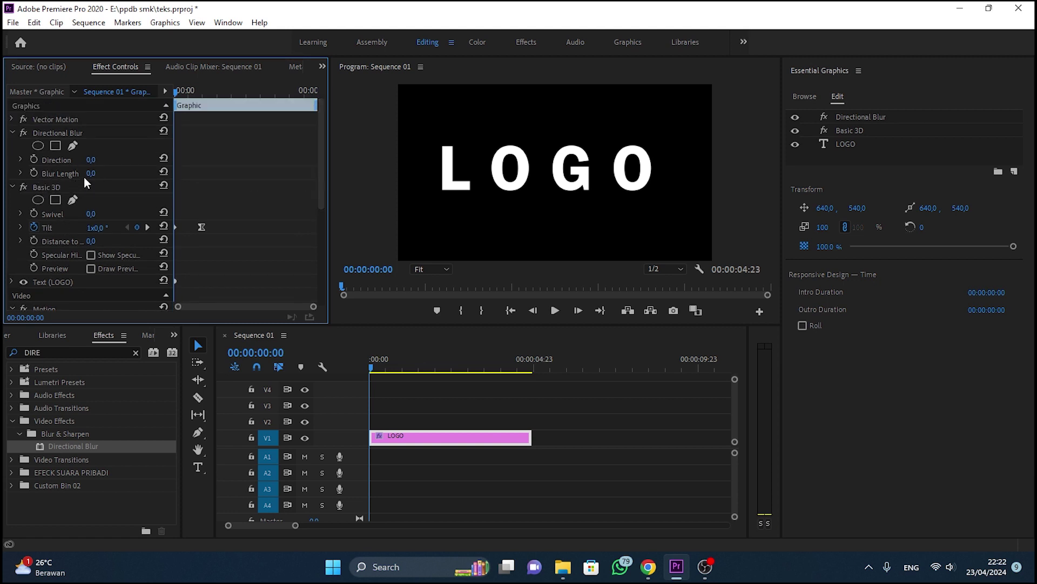
- Set Blur Length to 100 and set a starting keyframe
{"action": "mouse_move", "coordinate": [91, 175]}
{"action": "left_mouse_down"}
{"action": "mouse_move", "coordinate": [150, 176]}
{"action": "mouse_move", "coordinate": [89, 174]}
{"action": "mouse_move", "coordinate": [99, 174]}
{"action": "left_mouse_up"}
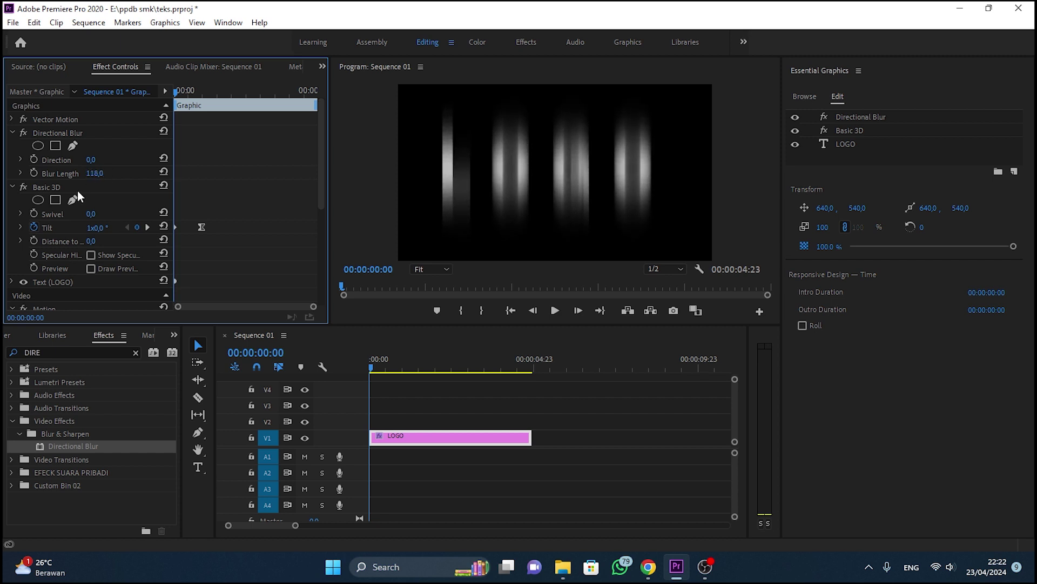
{"action": "left_click", "coordinate": [96, 174]}
{"action": "type", "text": "100"}
{"action": "key", "text": "Return"}
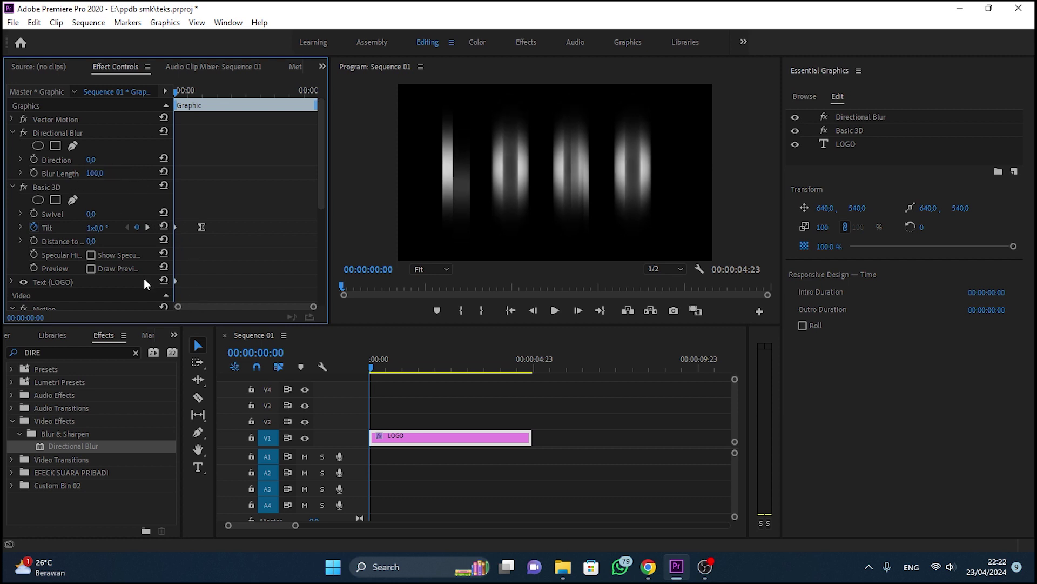
{"action": "left_click", "coordinate": [34, 174]}
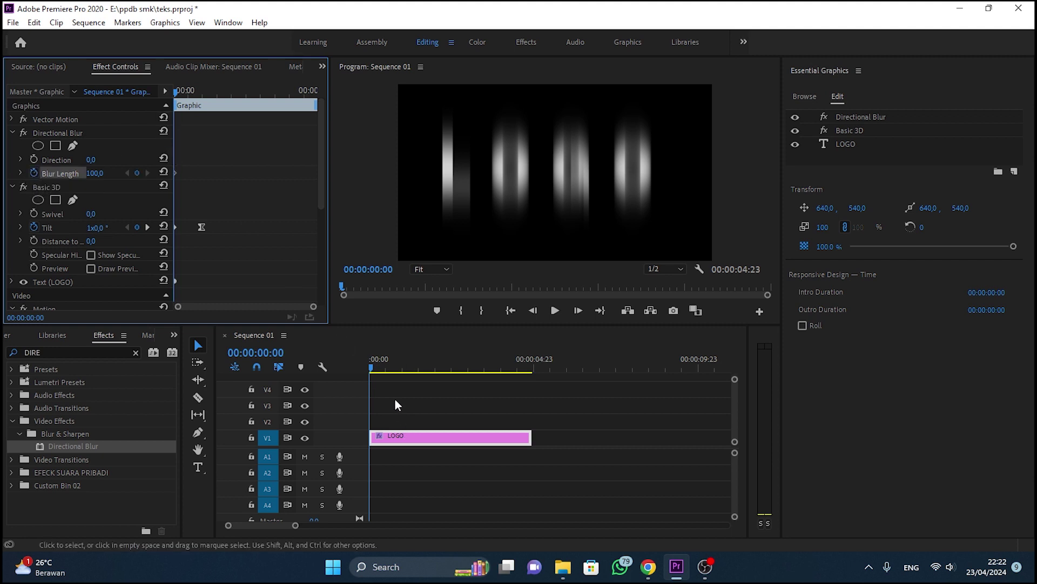
- At 00:00:00:23, set Blur Length to 0 to add the second keyframe
{"action": "left_click_drag", "start_coordinate": [371, 365], "coordinate": [404, 370]}
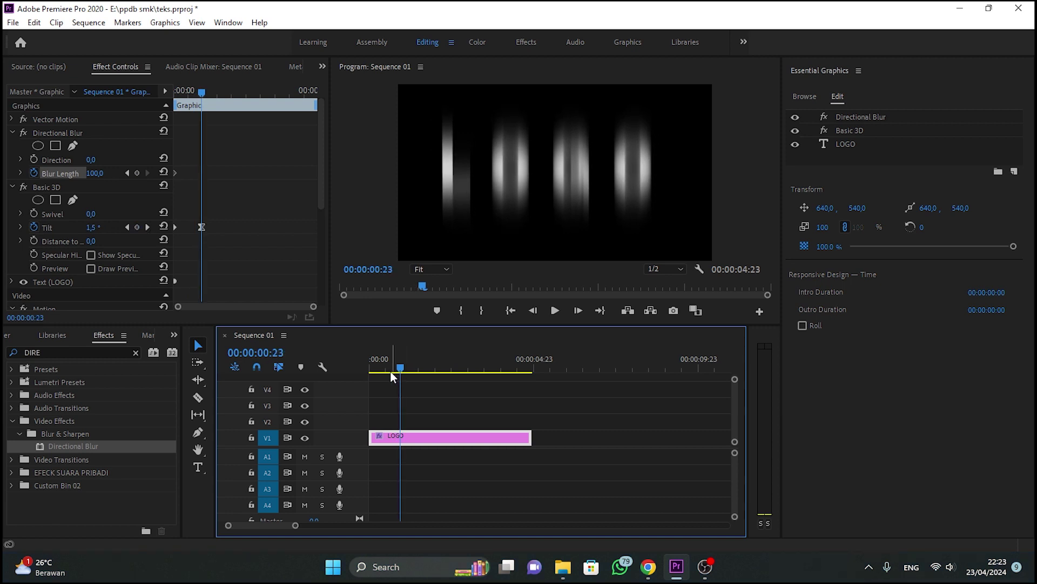
{"action": "left_click", "coordinate": [96, 173]}
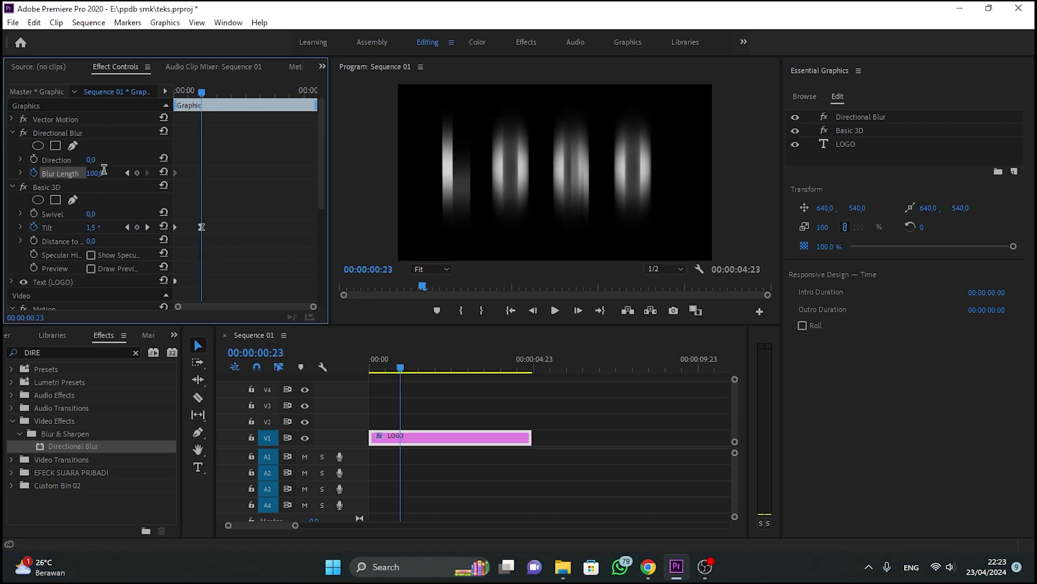
{"action": "type", "text": "0"}
{"action": "key", "text": "Return"}
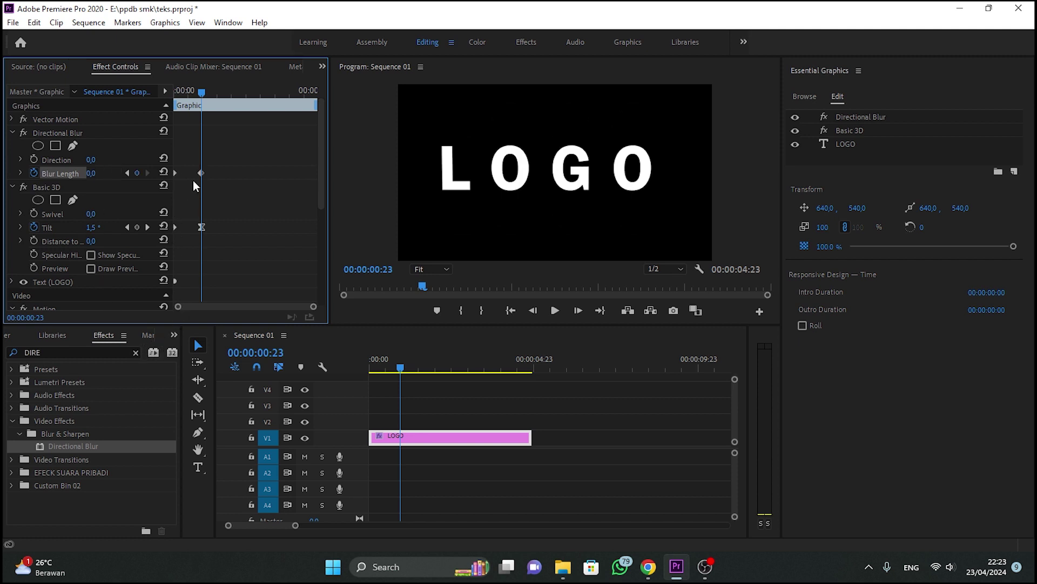
- Apply Ease In to the 00:00:00:23 Blur Length keyframe and preview from the start
{"action": "right_click", "coordinate": [201, 173]}
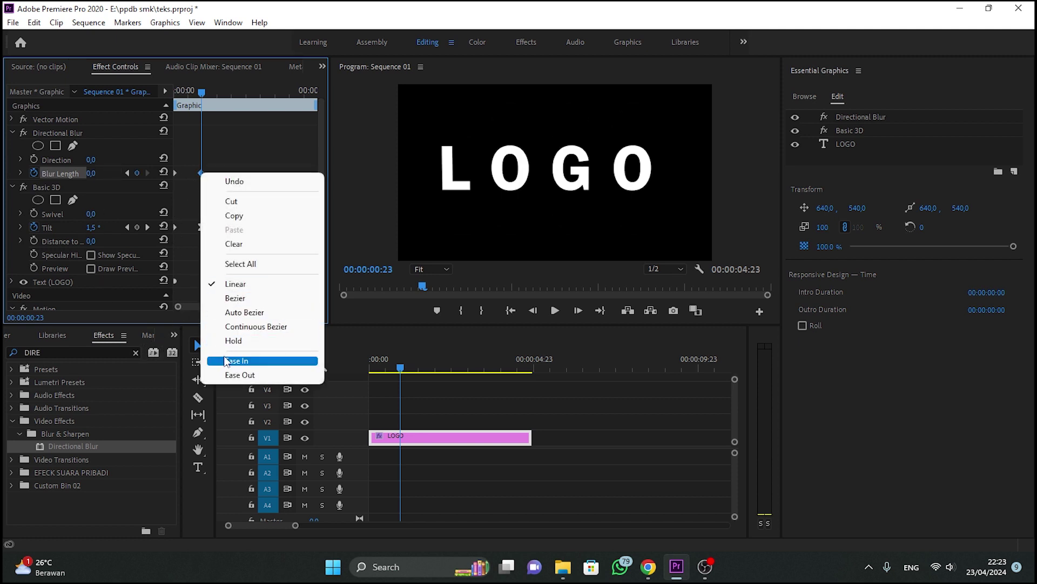
{"action": "left_click", "coordinate": [226, 360]}
{"action": "left_click_drag", "start_coordinate": [399, 369], "coordinate": [355, 372]}
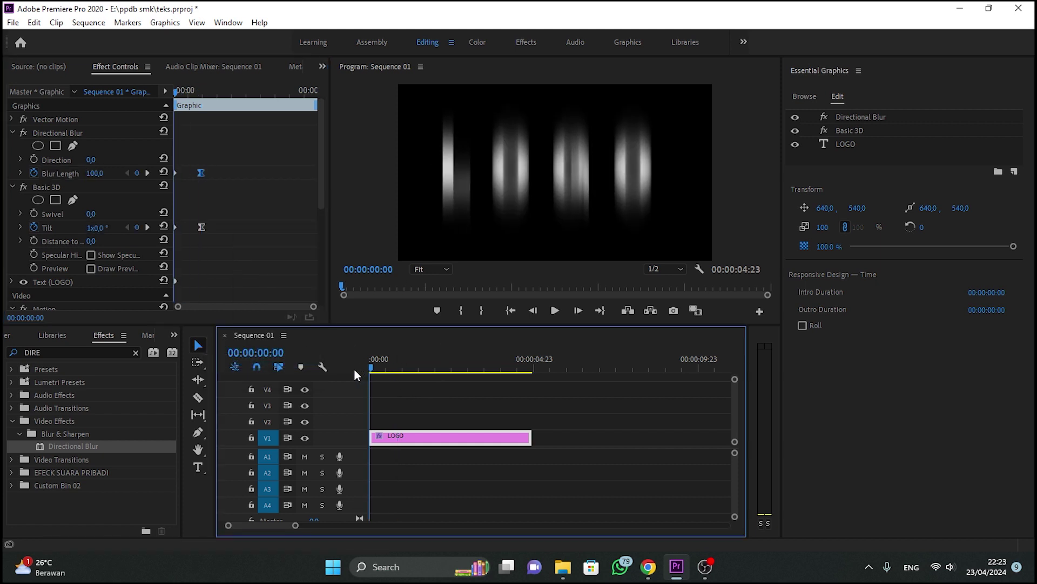
{"action": "key", "text": "space"}
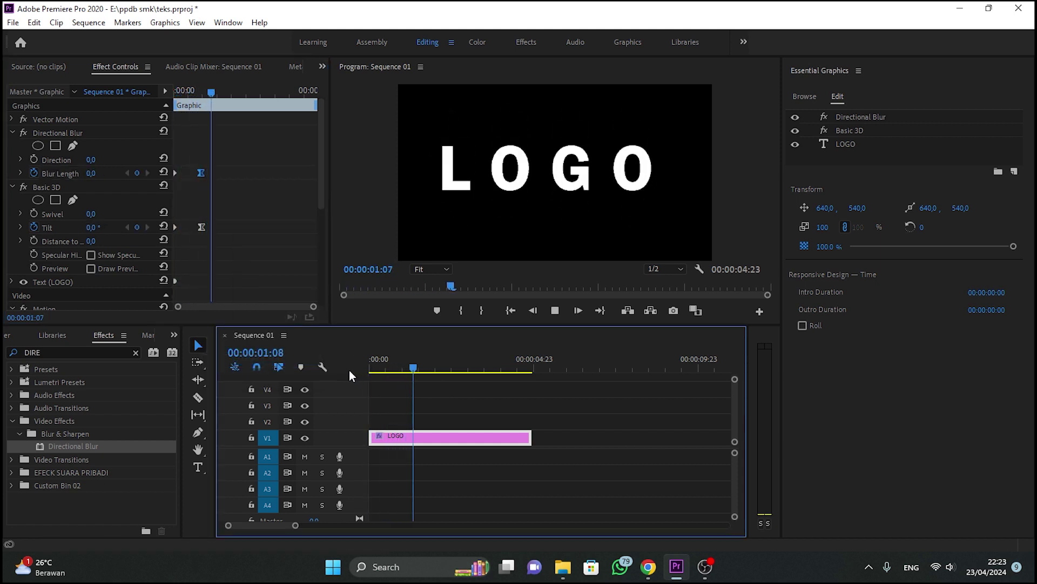
{"action": "left_click_drag", "start_coordinate": [381, 370], "coordinate": [355, 369]}
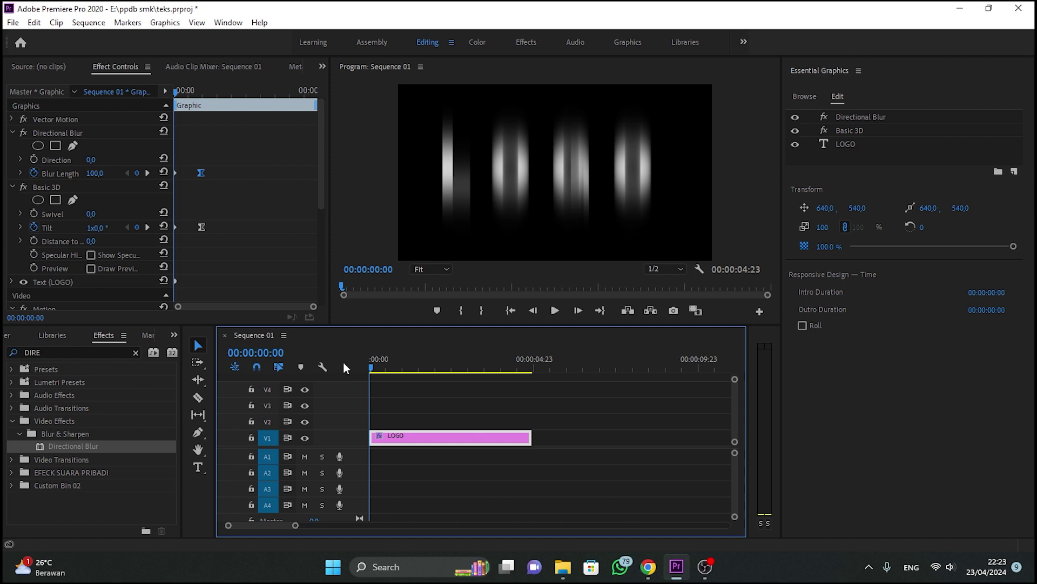
- Search for CROP and apply the Crop effect to the LOGO clip
{"action": "left_click", "coordinate": [135, 352]}
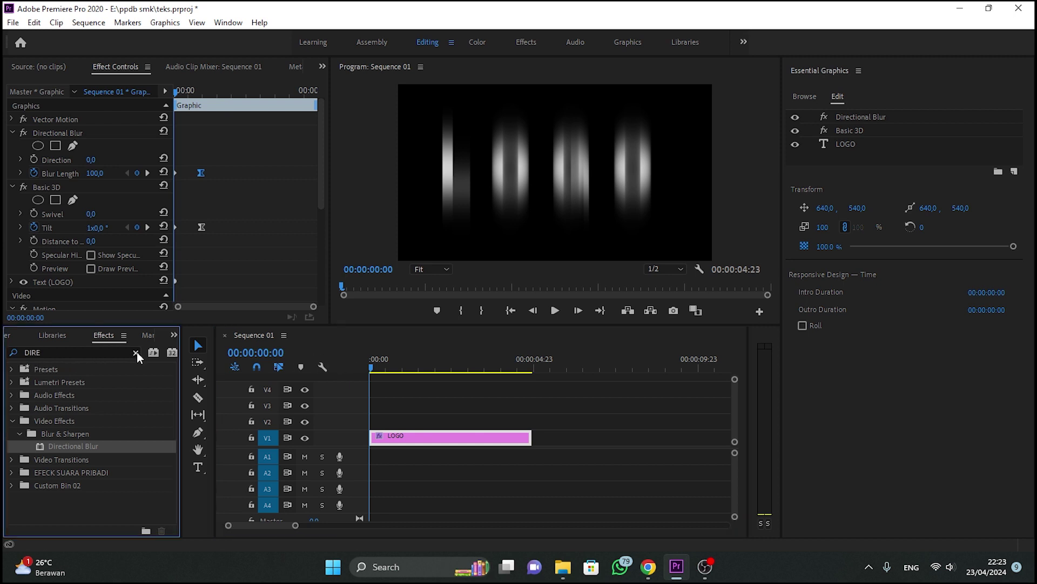
{"action": "type", "text": "CR"}
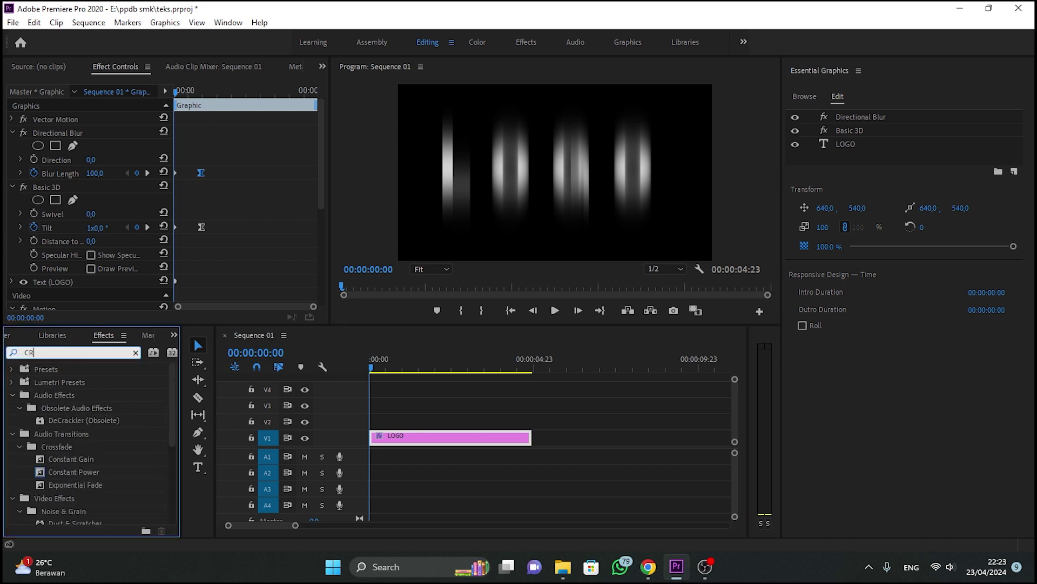
{"action": "type", "text": "OP"}
{"action": "left_click_drag", "start_coordinate": [51, 445], "coordinate": [393, 439]}
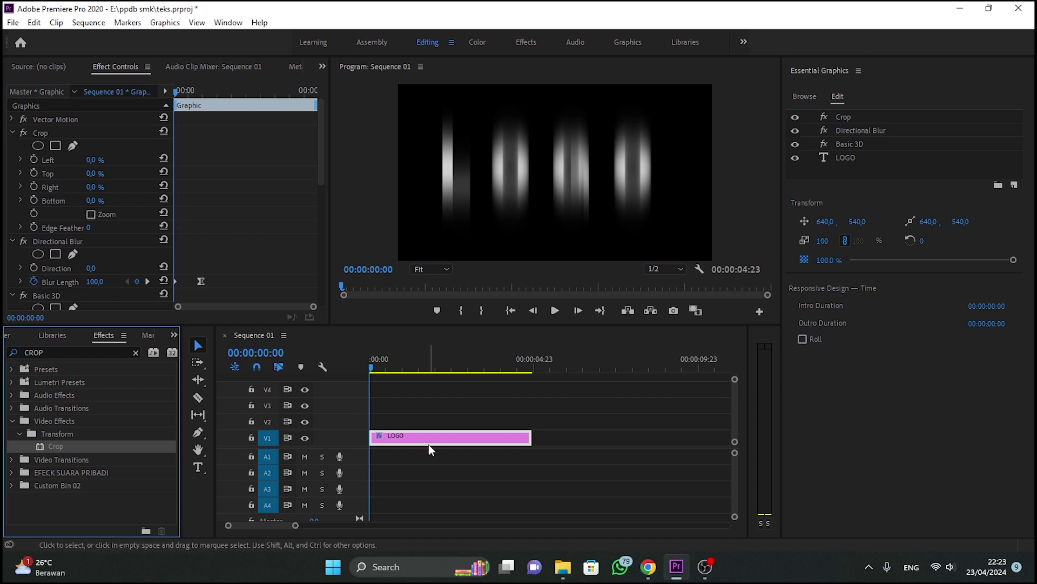
- Set Crop Right to 74% so only the L shows, then preview from the start
{"action": "left_click_drag", "start_coordinate": [405, 361], "coordinate": [419, 365]}
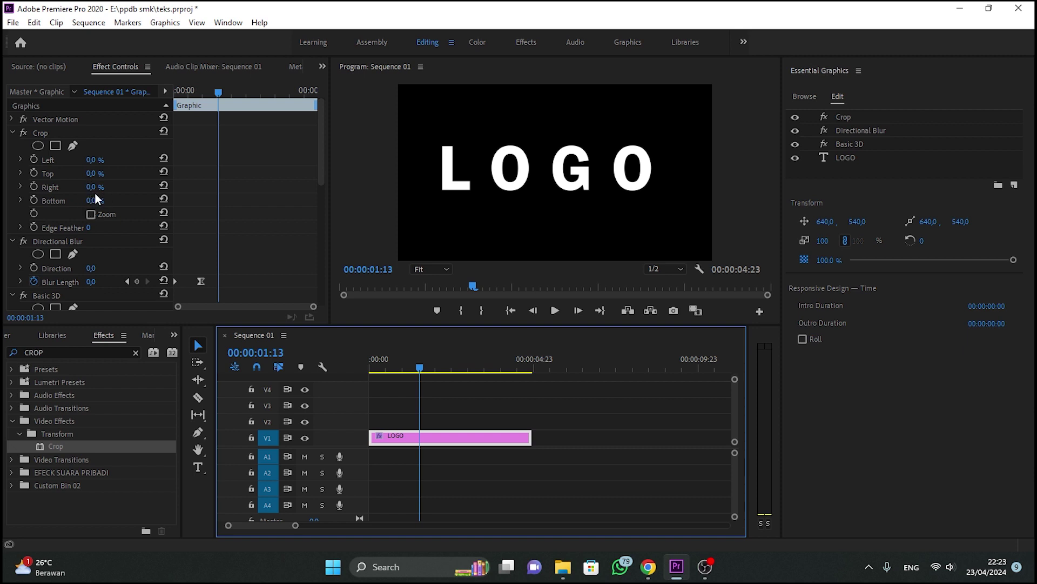
{"action": "left_click", "coordinate": [91, 200]}
{"action": "left_click_drag", "start_coordinate": [93, 186], "coordinate": [278, 291]}
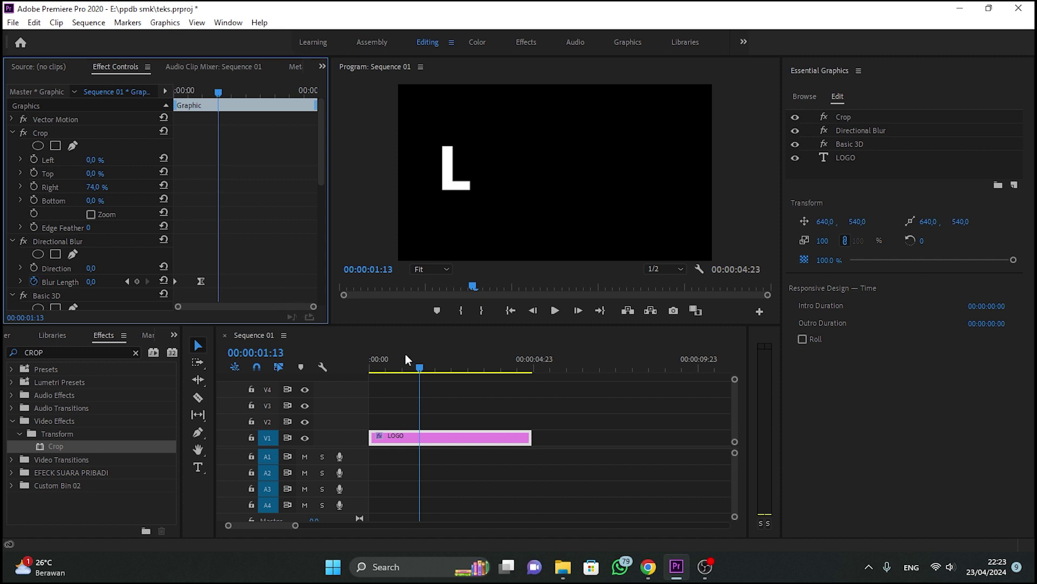
{"action": "left_click_drag", "start_coordinate": [421, 368], "coordinate": [354, 363]}
{"action": "key", "text": "space"}
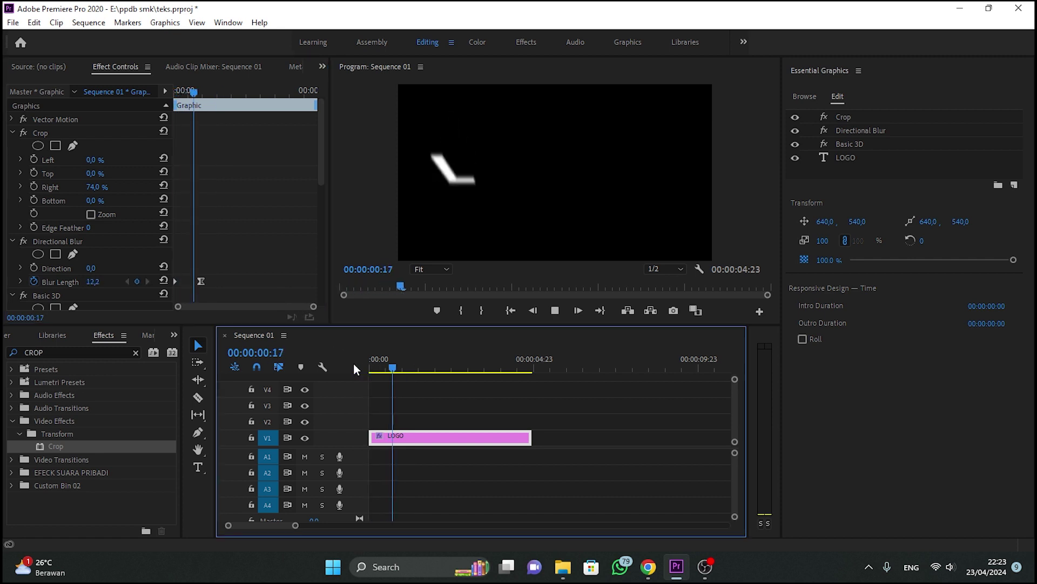
{"action": "left_click", "coordinate": [370, 363]}
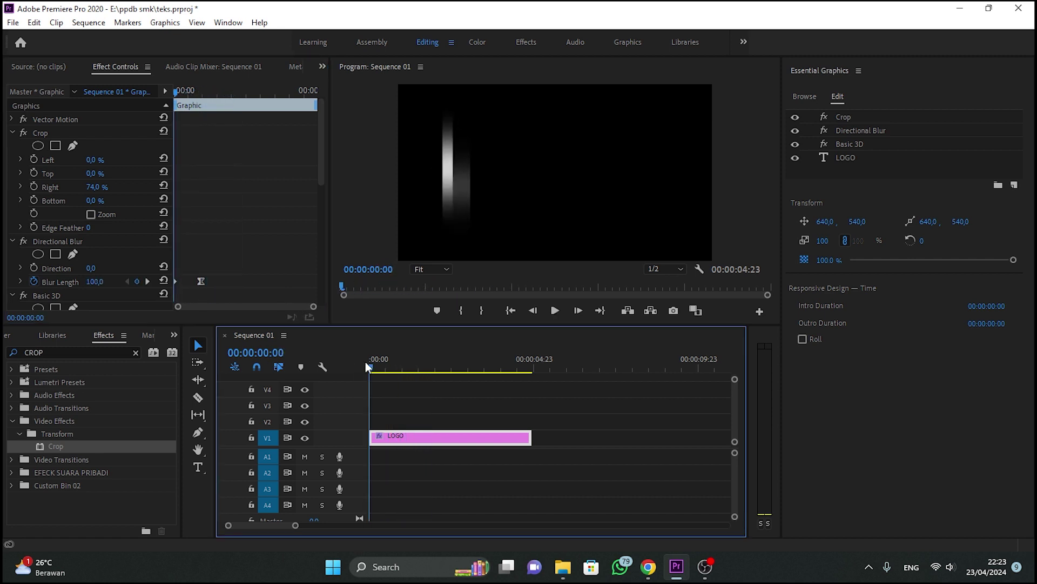
- Duplicate the LOGO clip onto track V2 and select the copy
{"action": "left_click_drag", "start_coordinate": [410, 364], "coordinate": [348, 361]}
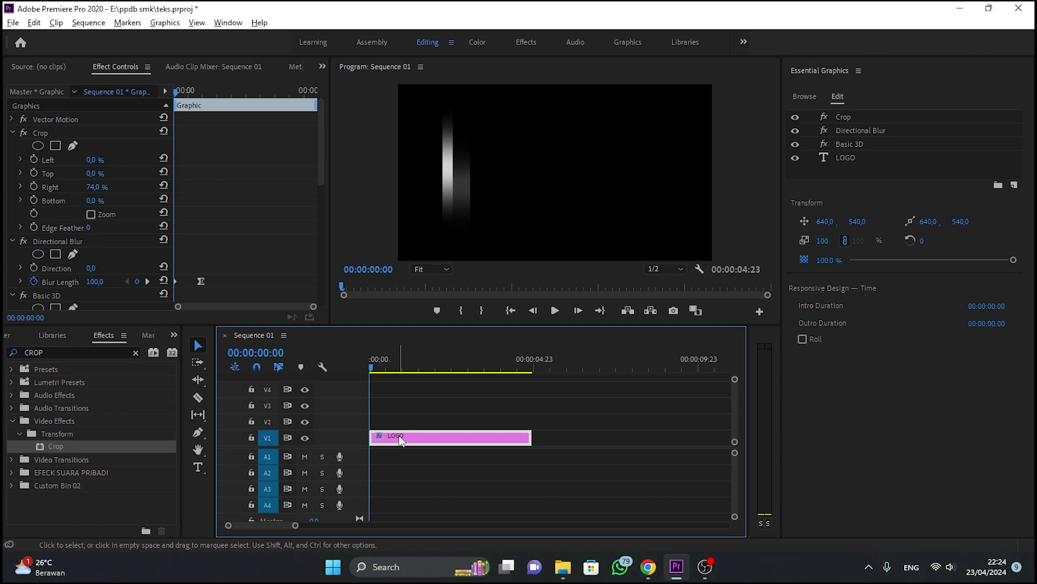
{"action": "left_click_drag", "start_coordinate": [399, 435], "coordinate": [400, 424], "text": "alt"}
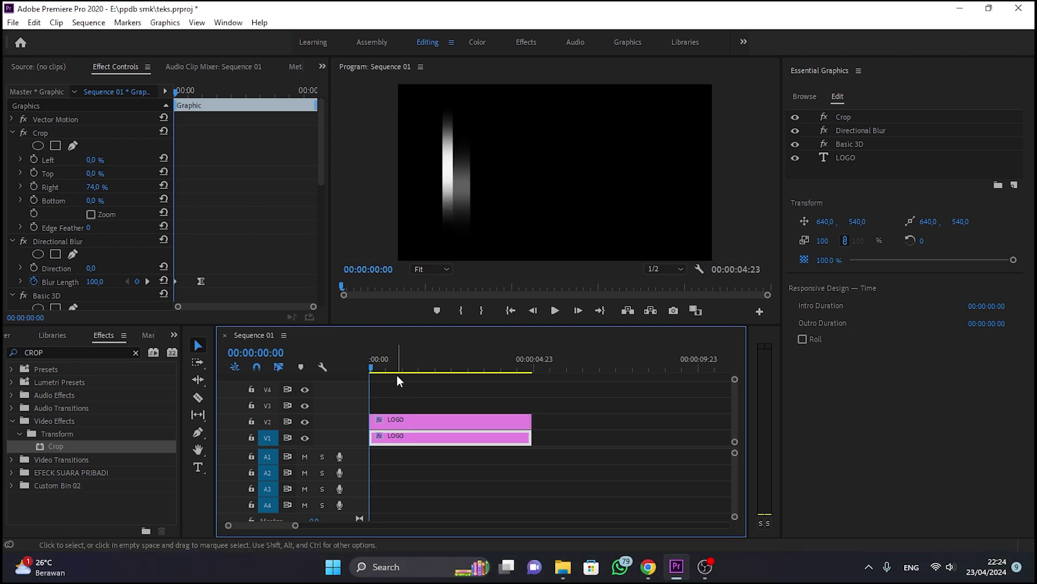
{"action": "left_click_drag", "start_coordinate": [368, 367], "coordinate": [384, 367]}
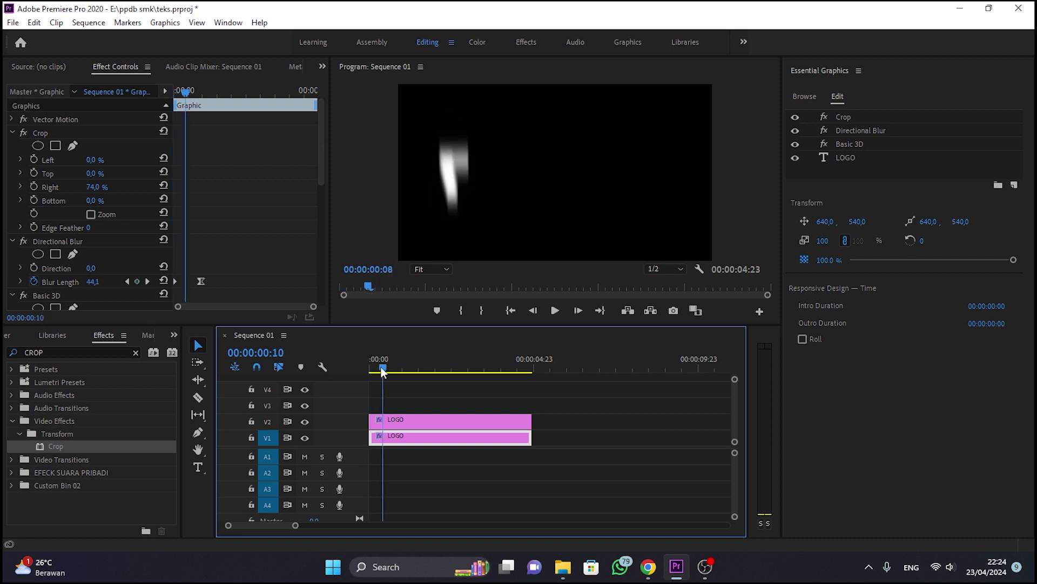
{"action": "left_click", "coordinate": [417, 425]}
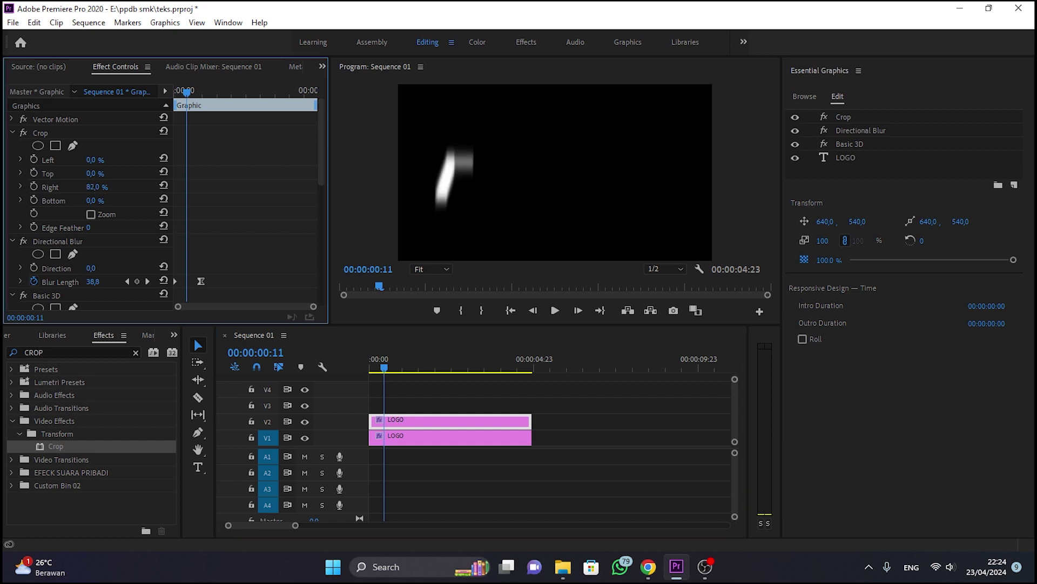
- Crop the V2 copy to Right 55% and Left 27% to isolate the O
{"action": "left_click_drag", "start_coordinate": [97, 187], "coordinate": [81, 187]}
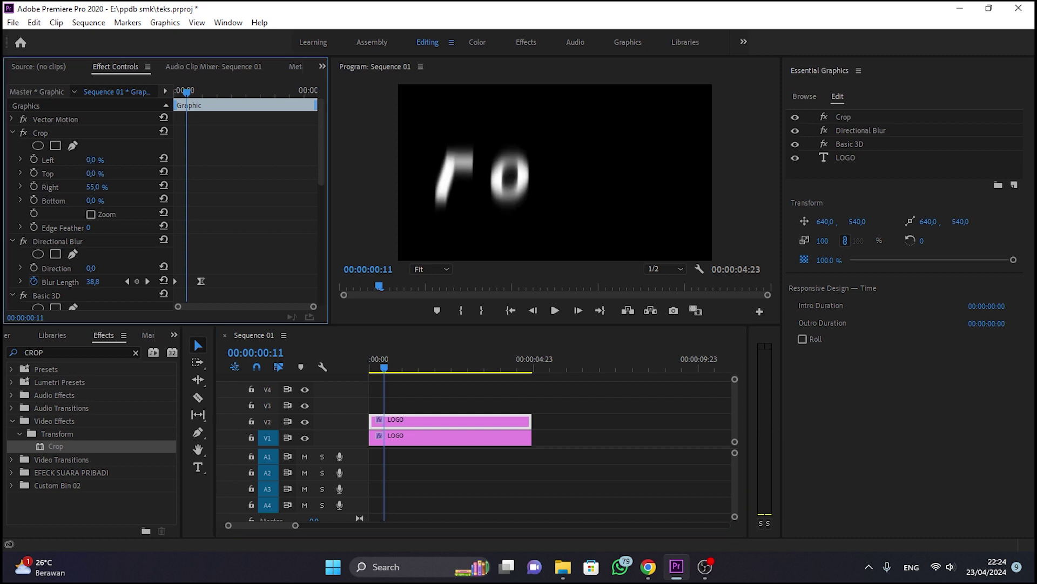
{"action": "left_click_drag", "start_coordinate": [92, 160], "coordinate": [113, 160]}
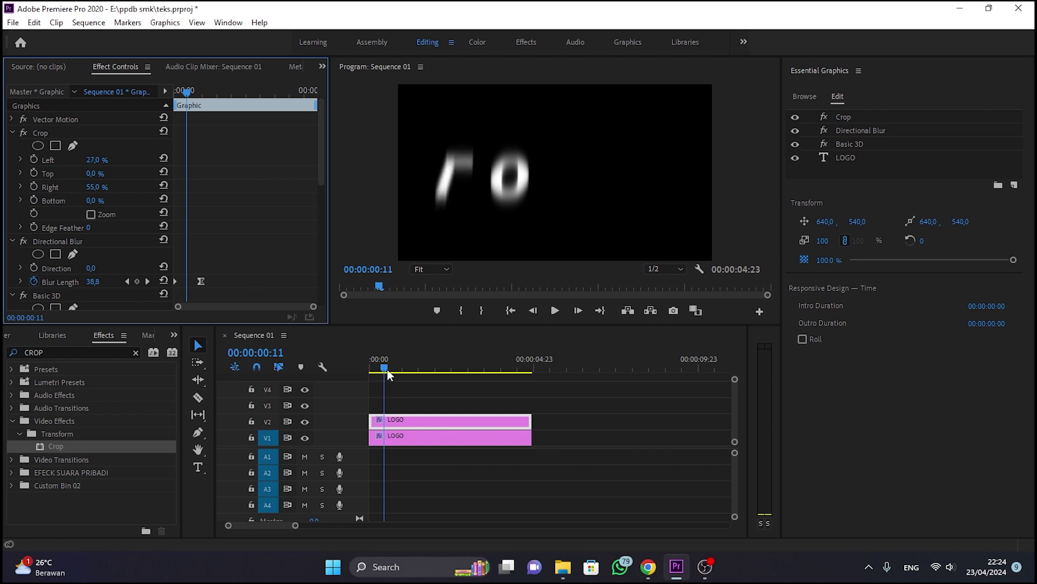
{"action": "left_click_drag", "start_coordinate": [388, 374], "coordinate": [365, 373]}
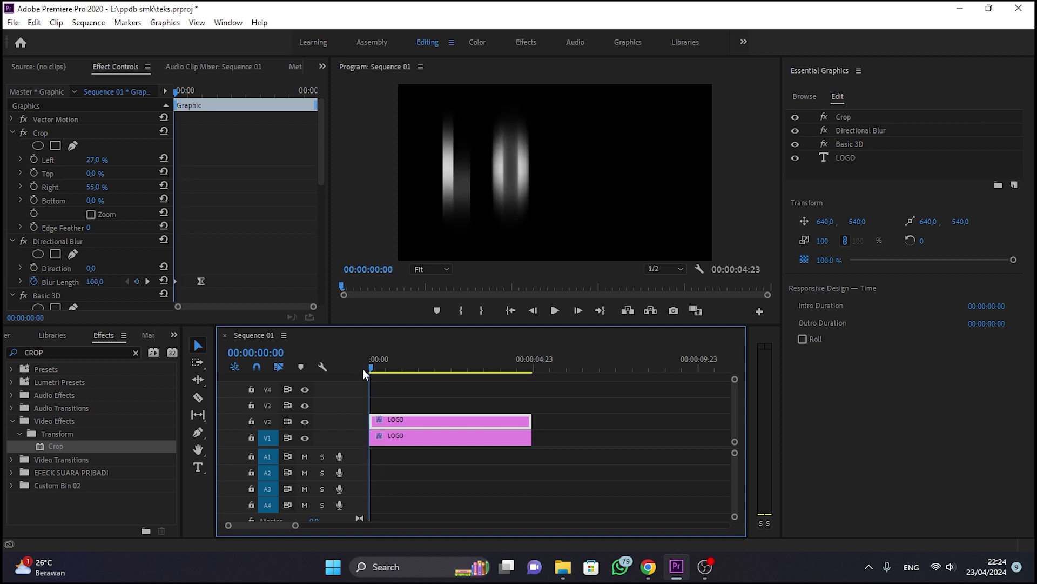
- Slide the V2 O copy later, to about 00:00:00:23, and play to check the stagger
{"action": "left_click", "coordinate": [304, 421]}
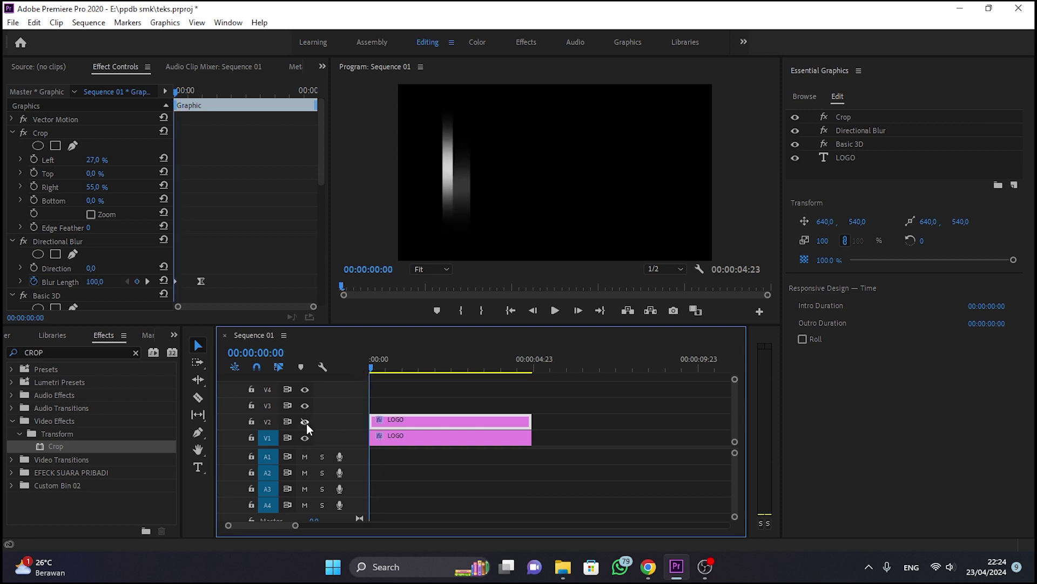
{"action": "left_click", "coordinate": [306, 422]}
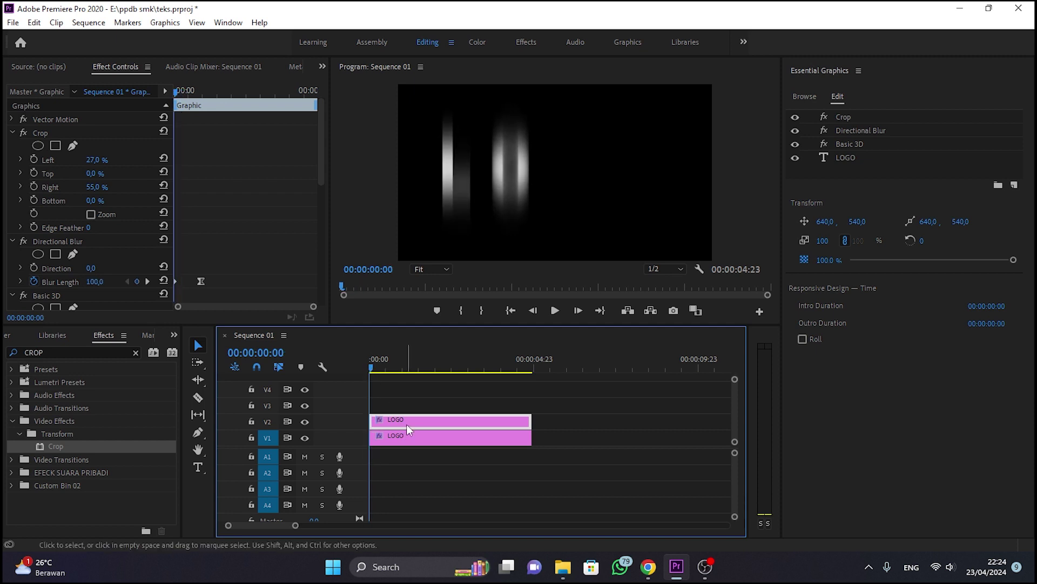
{"action": "mouse_move", "coordinate": [407, 423]}
{"action": "left_mouse_down"}
{"action": "mouse_move", "coordinate": [437, 425]}
{"action": "mouse_move", "coordinate": [425, 415]}
{"action": "left_mouse_up"}
{"action": "left_click", "coordinate": [401, 359]}
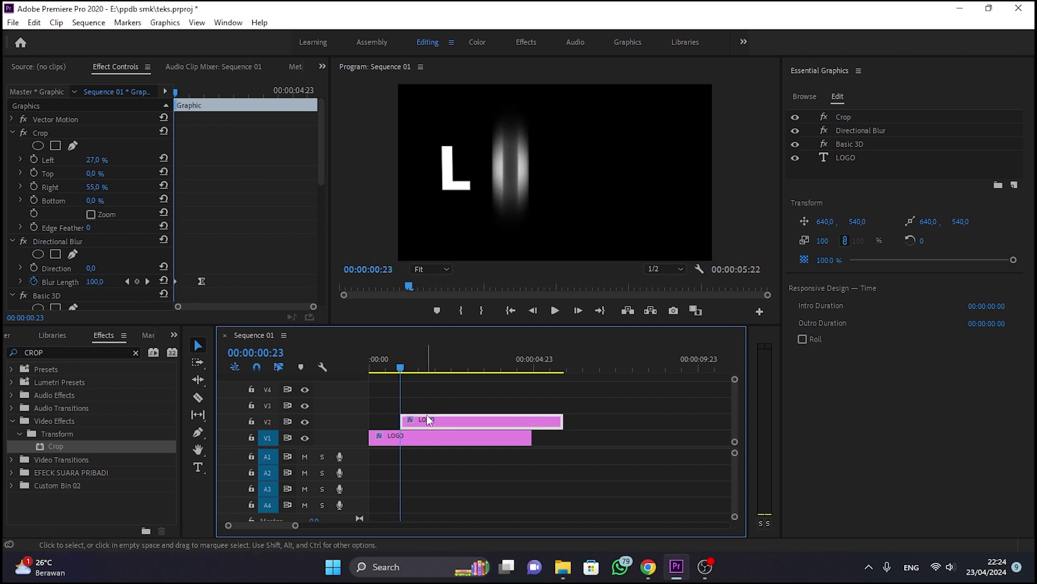
{"action": "left_click_drag", "start_coordinate": [392, 365], "coordinate": [349, 361]}
{"action": "key", "text": "space"}
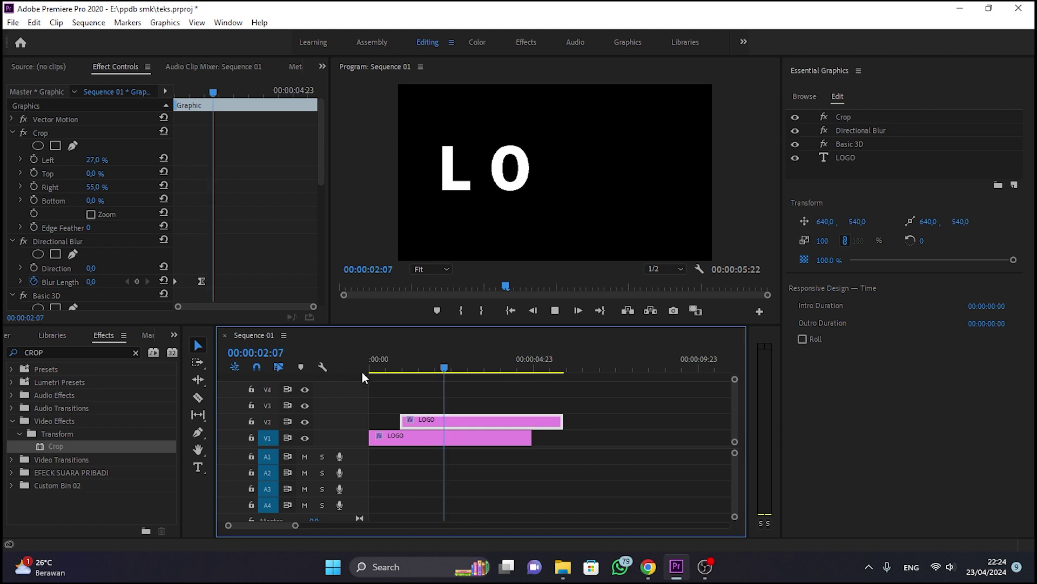
{"action": "left_click_drag", "start_coordinate": [385, 361], "coordinate": [408, 359]}
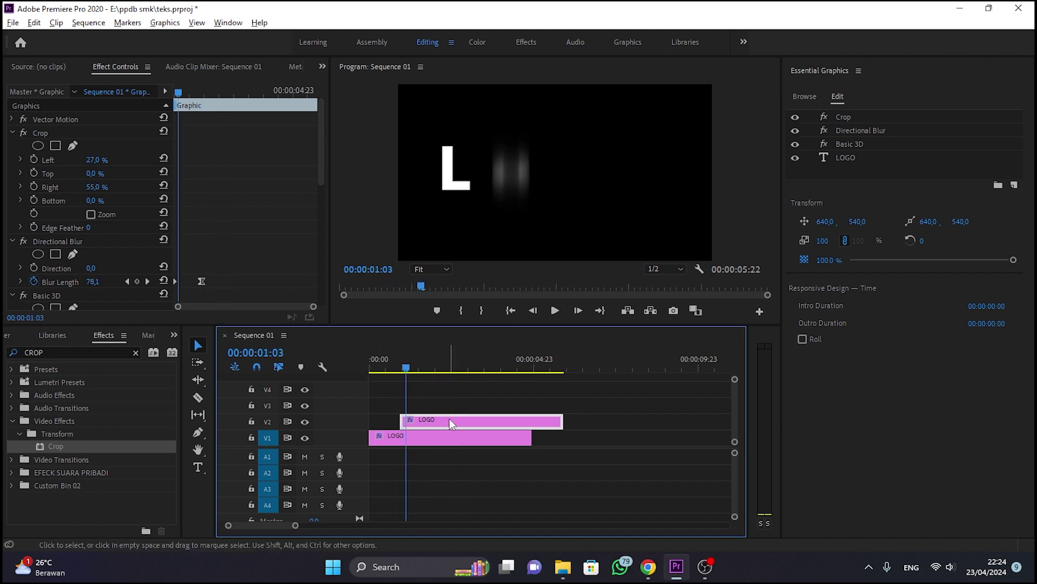
- Duplicate the O clip onto V3, slightly later, and set its Crop Right to 34%
{"action": "mouse_move", "coordinate": [451, 420]}
{"action": "left_mouse_down"}
{"action": "mouse_move", "coordinate": [453, 409]}
{"action": "mouse_move", "coordinate": [476, 406]}
{"action": "left_mouse_up"}
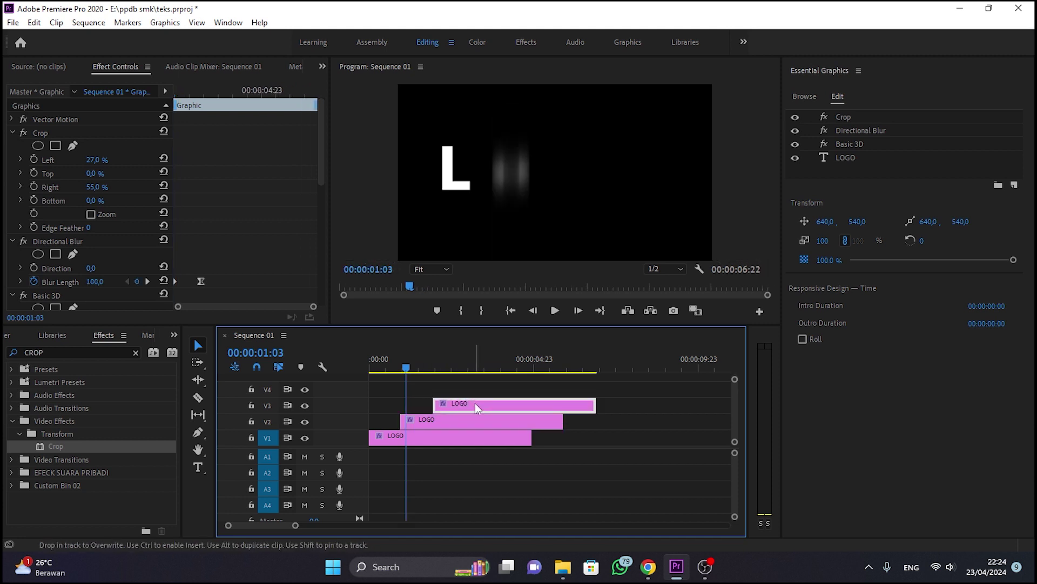
{"action": "left_click_drag", "start_coordinate": [407, 372], "coordinate": [431, 371]}
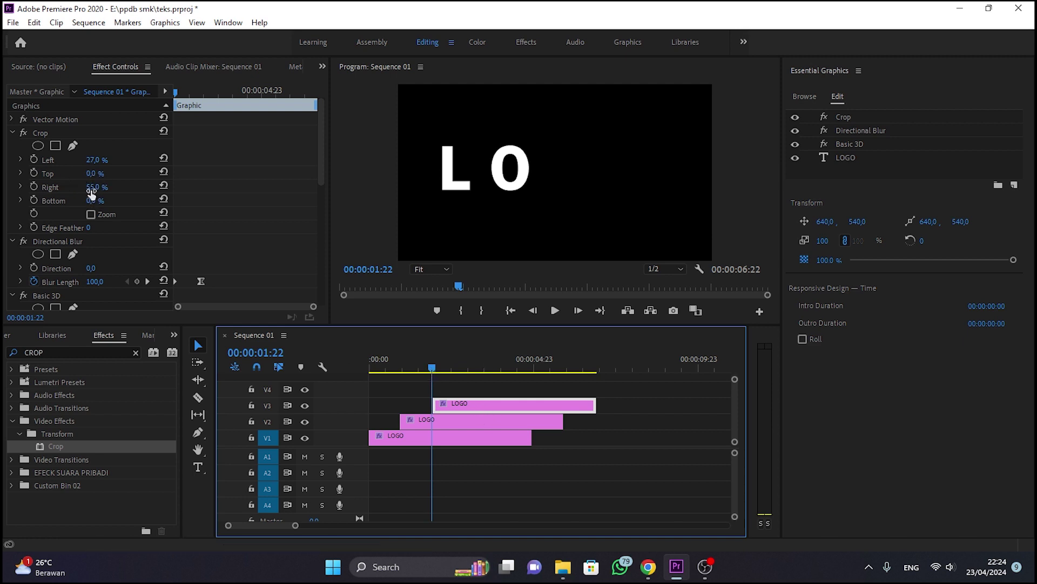
{"action": "left_click_drag", "start_coordinate": [92, 189], "coordinate": [107, 189]}
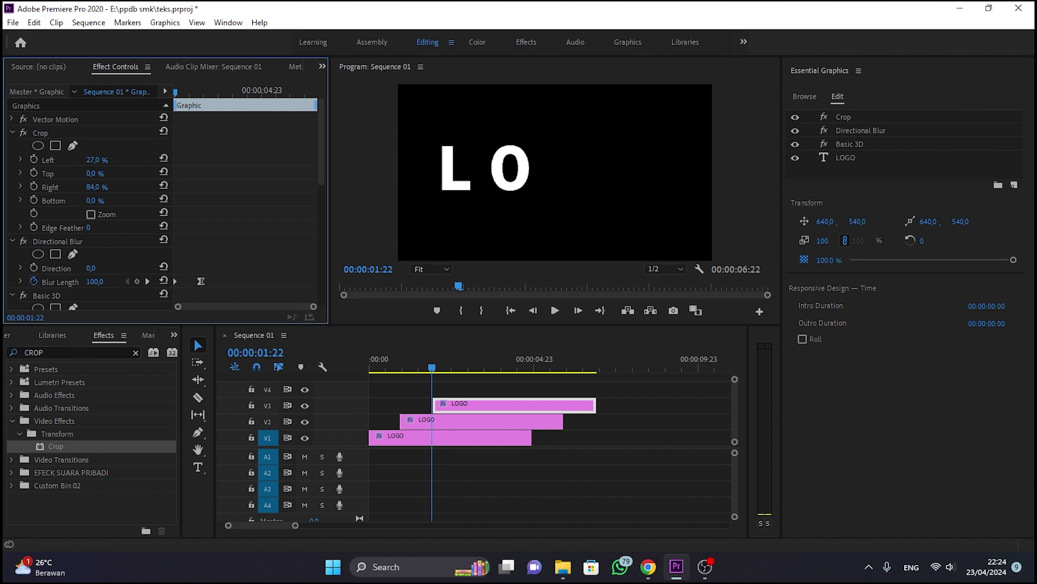
{"action": "mouse_move", "coordinate": [99, 187]}
{"action": "left_mouse_down"}
{"action": "mouse_move", "coordinate": [108, 187]}
{"action": "mouse_move", "coordinate": [54, 187]}
{"action": "left_mouse_up"}
- Set the V3 copy's Crop Left to 46% to show the G, then play from the start
{"action": "left_click", "coordinate": [444, 367]}
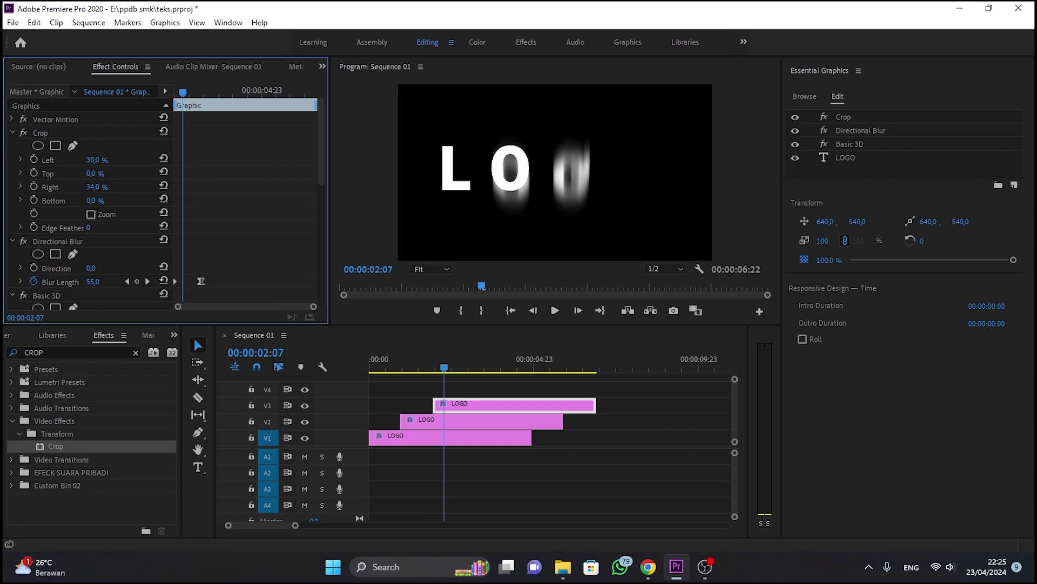
{"action": "left_click_drag", "start_coordinate": [93, 160], "coordinate": [101, 160]}
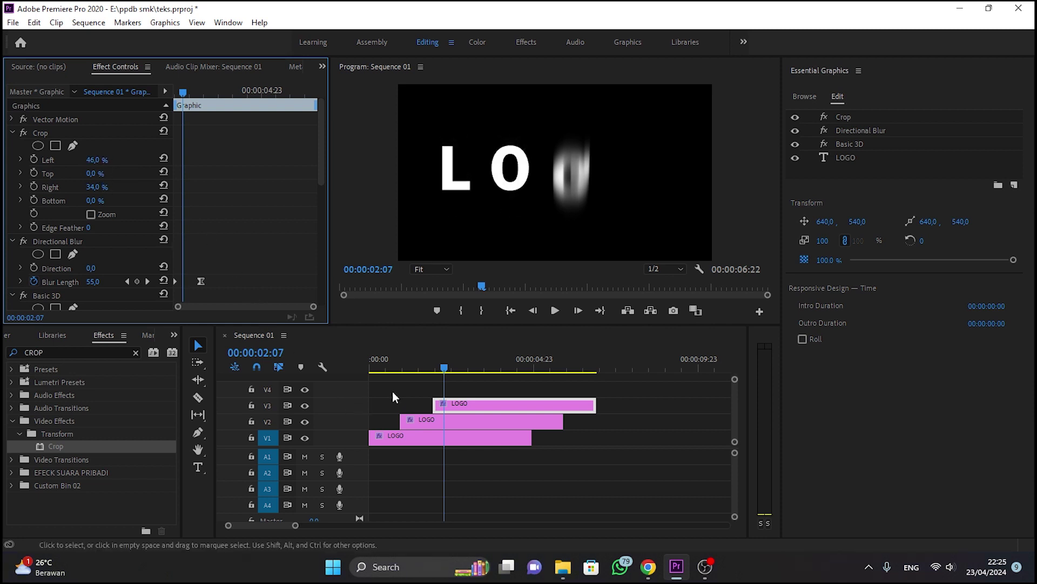
{"action": "left_click_drag", "start_coordinate": [390, 368], "coordinate": [355, 370]}
{"action": "key", "text": "space"}
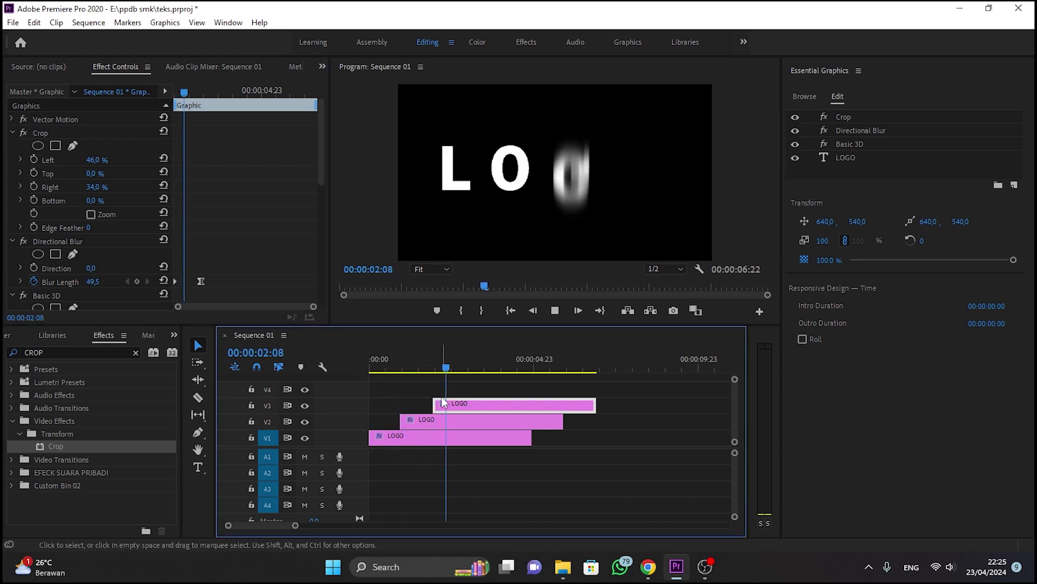
- Duplicate the V3 clip onto V4, placed slightly later in time
{"action": "left_click", "coordinate": [456, 368]}
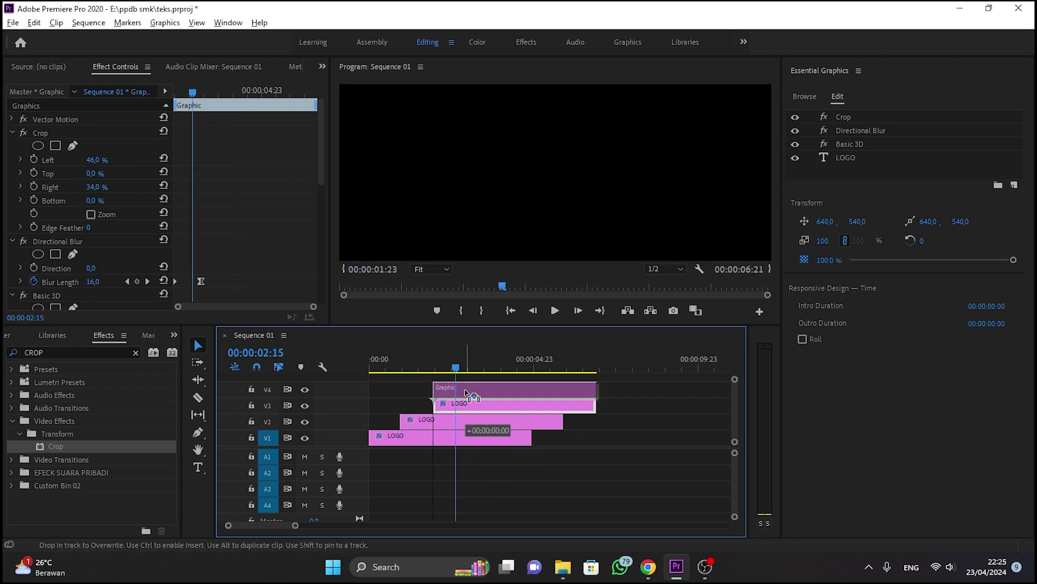
{"action": "left_click_drag", "start_coordinate": [468, 413], "coordinate": [501, 391]}
{"action": "left_click_drag", "start_coordinate": [454, 363], "coordinate": [472, 359]}
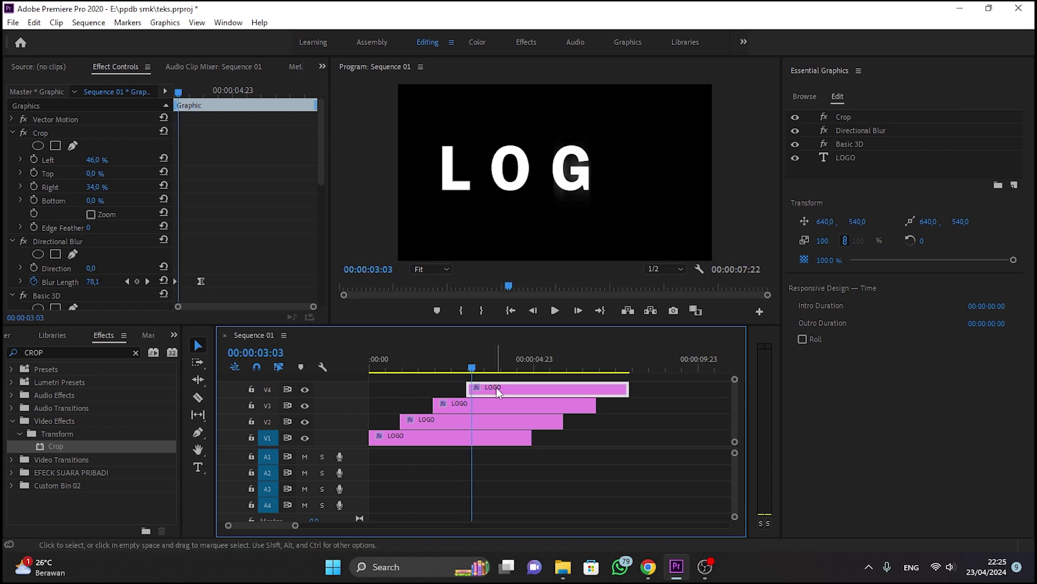
- Crop the V4 copy to Left 65% and Right 11%, then play from the start
{"action": "mouse_move", "coordinate": [94, 191]}
{"action": "left_mouse_down"}
{"action": "mouse_move", "coordinate": [108, 191]}
{"action": "mouse_move", "coordinate": [81, 187]}
{"action": "mouse_move", "coordinate": [88, 165]}
{"action": "mouse_move", "coordinate": [121, 159]}
{"action": "left_mouse_up"}
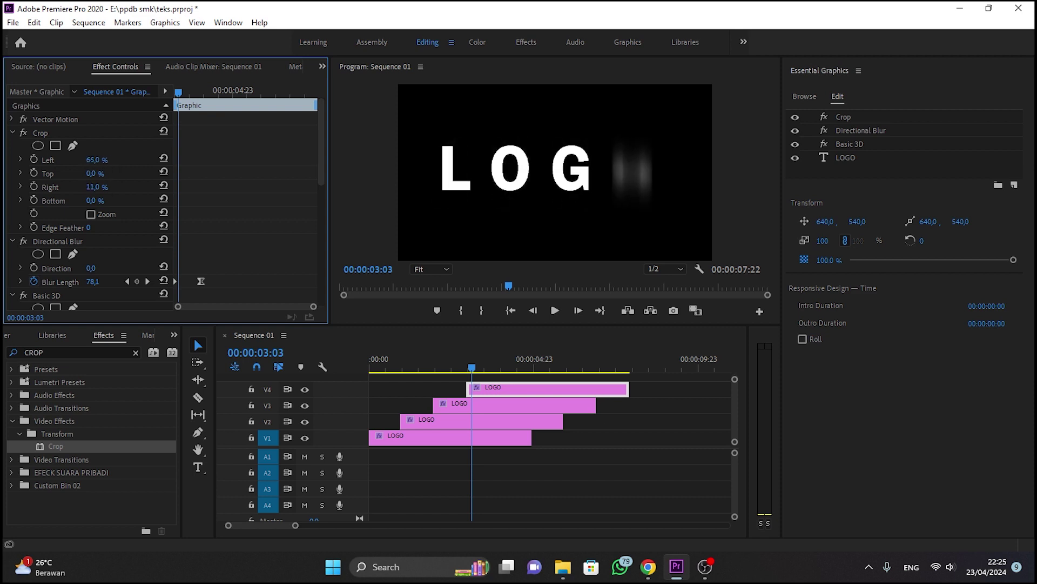
{"action": "left_click", "coordinate": [343, 369]}
{"action": "key", "text": "Home"}
{"action": "key", "text": "space"}
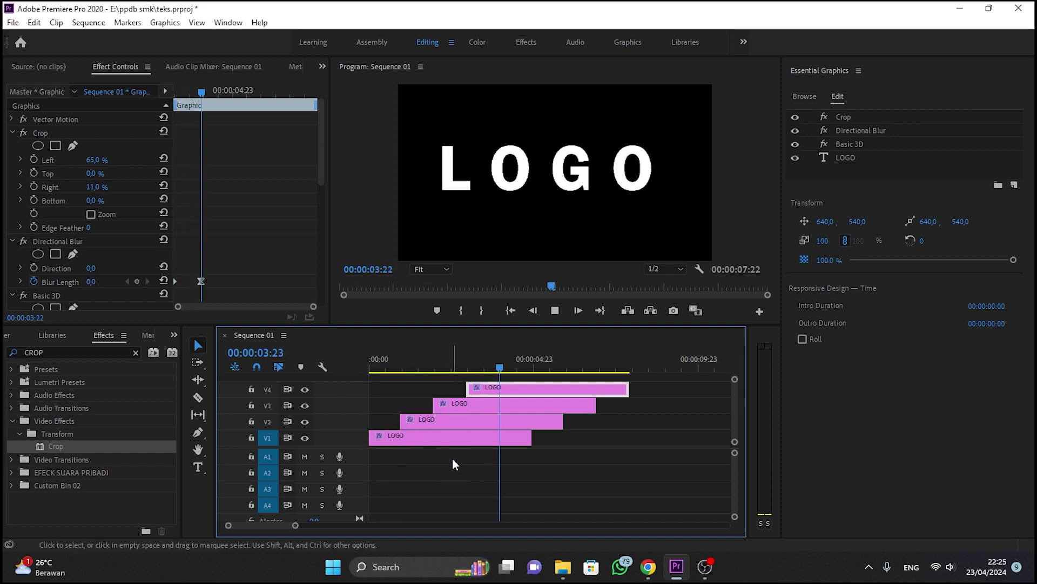
- Extend the V1, V2 and V3 clips' right edges to line up with V4's end
{"action": "key", "text": "space"}
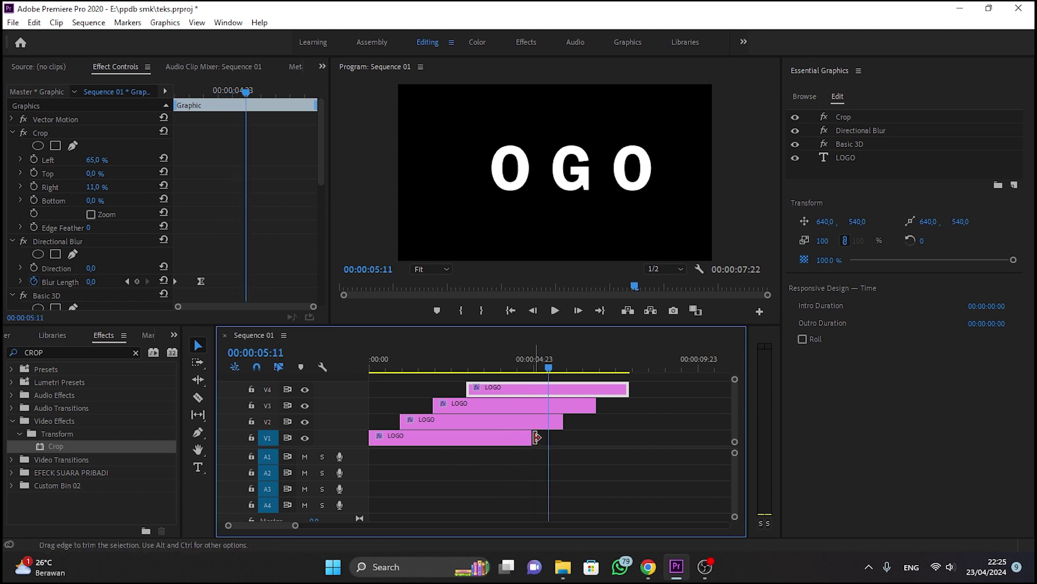
{"action": "left_click_drag", "start_coordinate": [536, 437], "coordinate": [629, 438]}
{"action": "mouse_move", "coordinate": [563, 421]}
{"action": "left_mouse_down"}
{"action": "mouse_move", "coordinate": [629, 422]}
{"action": "mouse_move", "coordinate": [629, 405]}
{"action": "left_mouse_up"}
{"action": "left_click_drag", "start_coordinate": [432, 361], "coordinate": [346, 363]}
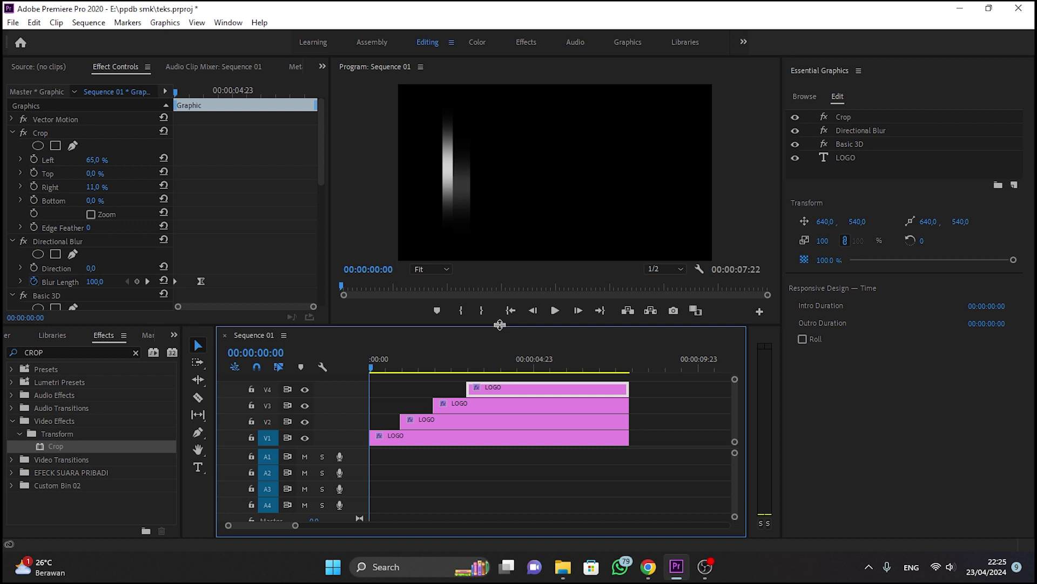
{"action": "left_click_drag", "start_coordinate": [504, 326], "coordinate": [490, 469]}
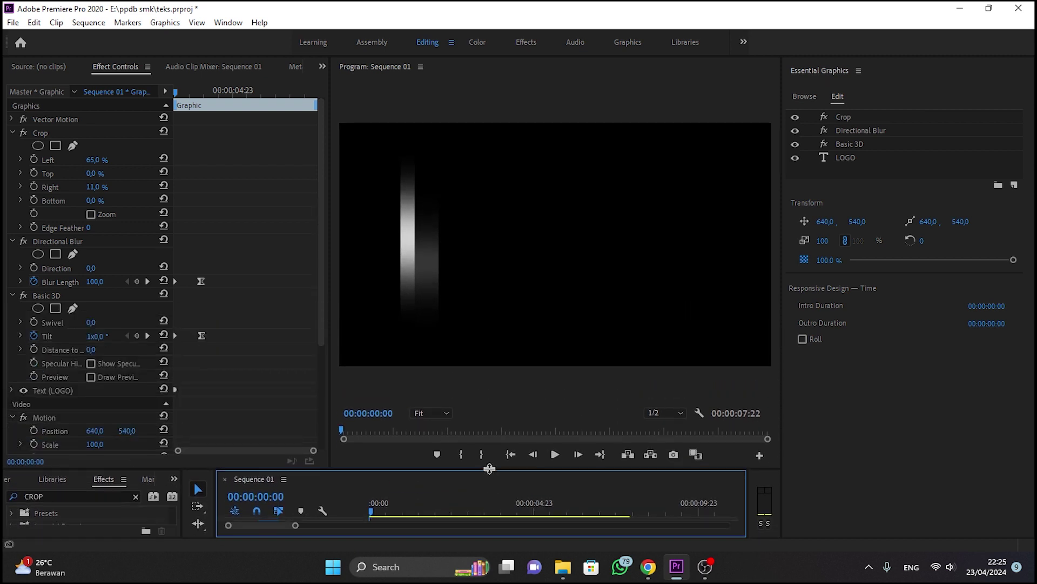
{"action": "key", "text": "space"}
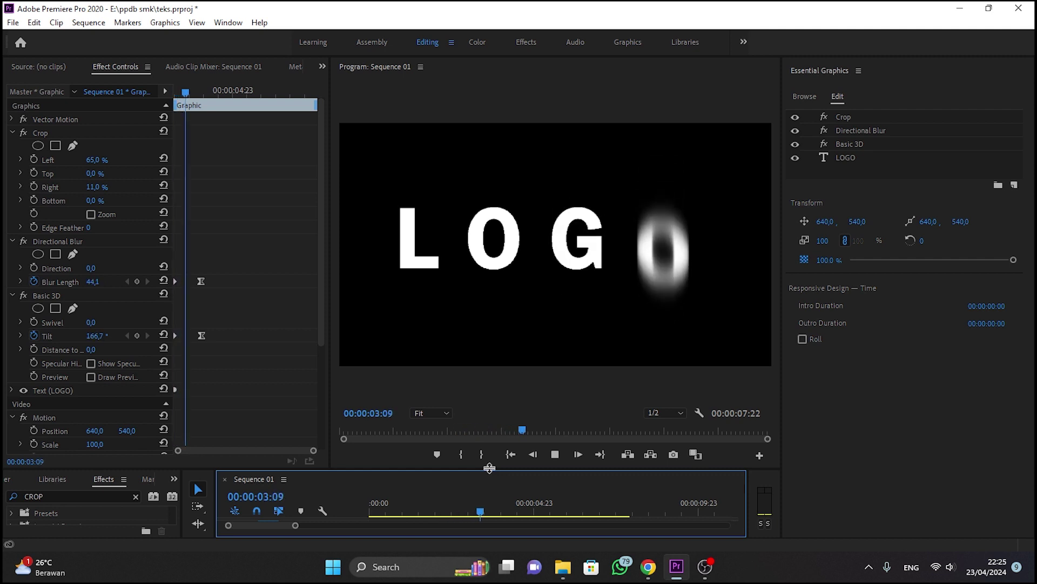
{"action": "key", "text": "space"}
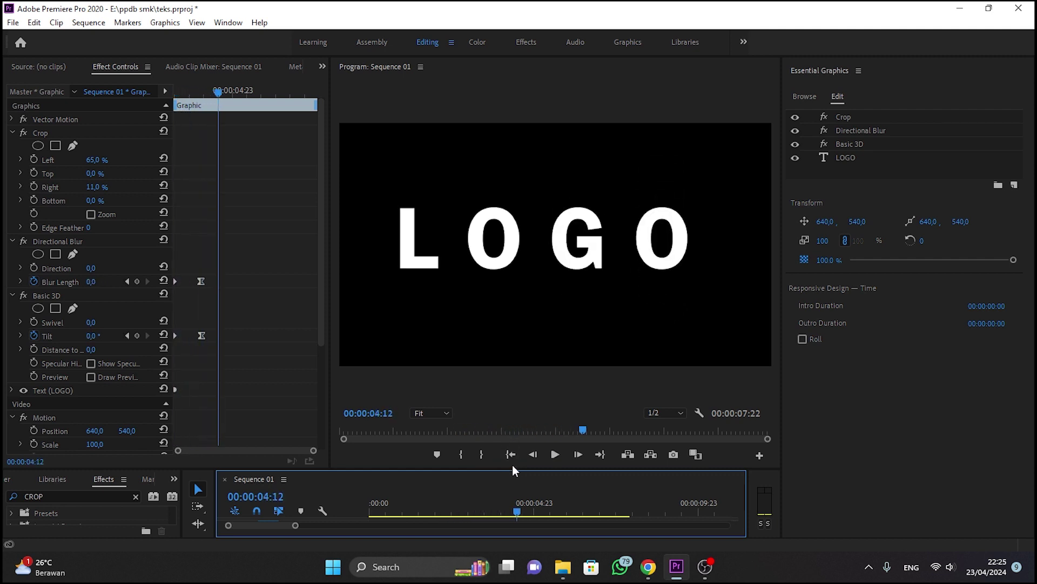
{"action": "left_click_drag", "start_coordinate": [515, 469], "coordinate": [512, 323]}
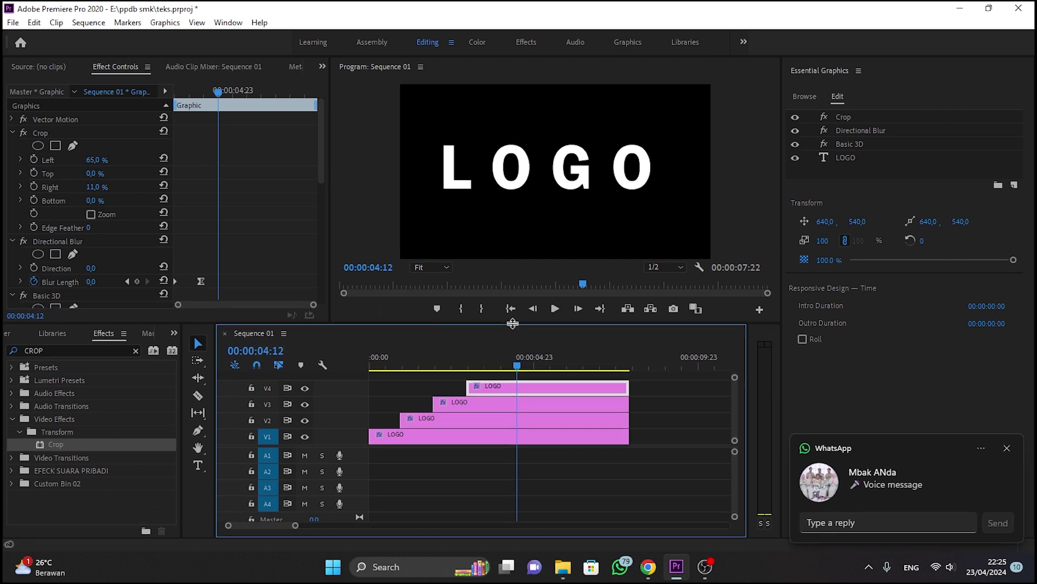